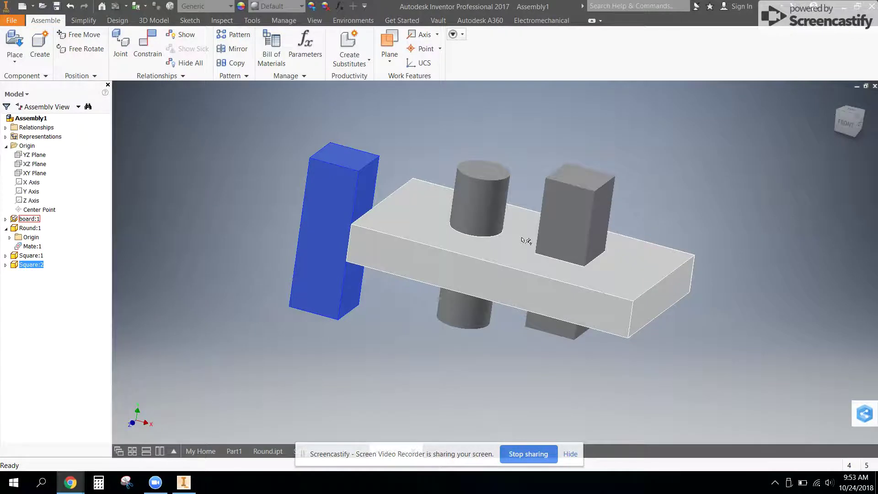
Create a new part, Part5, from the Standard.ipt template and dismiss the project location warning
{"action": "left_click", "coordinate": [11, 21]}
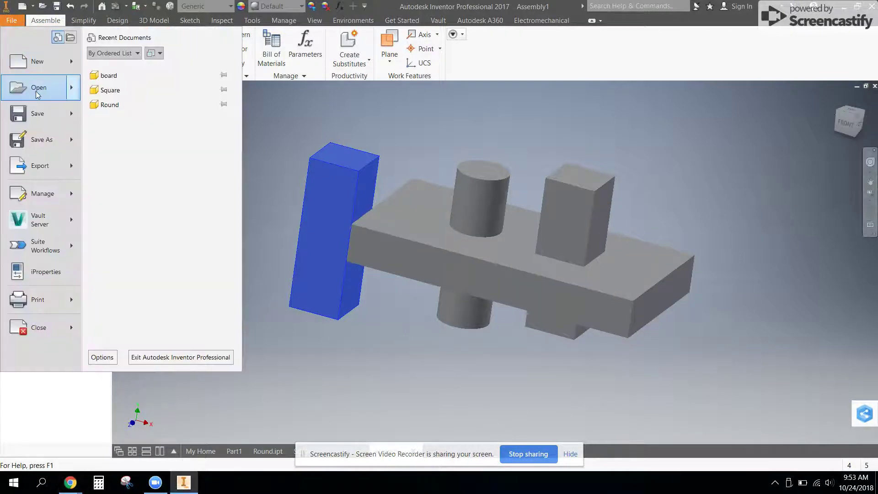
{"action": "left_click", "coordinate": [38, 62]}
{"action": "left_click", "coordinate": [588, 389]}
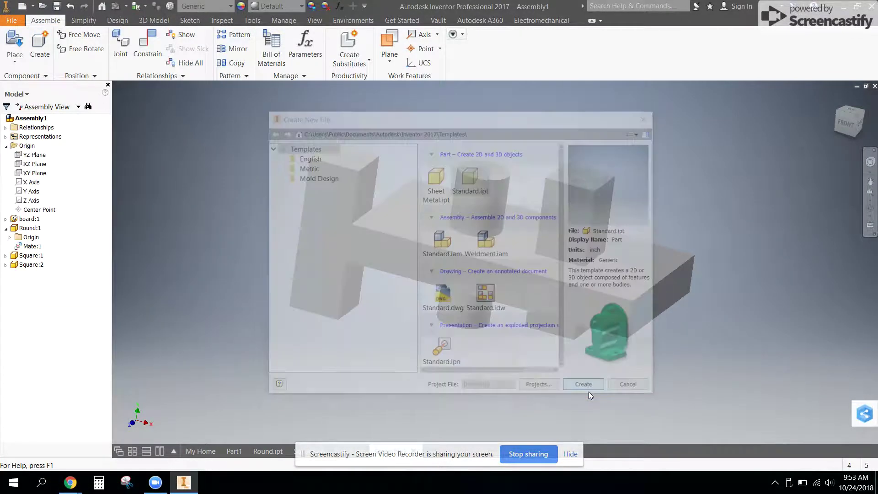
{"action": "left_click", "coordinate": [475, 304]}
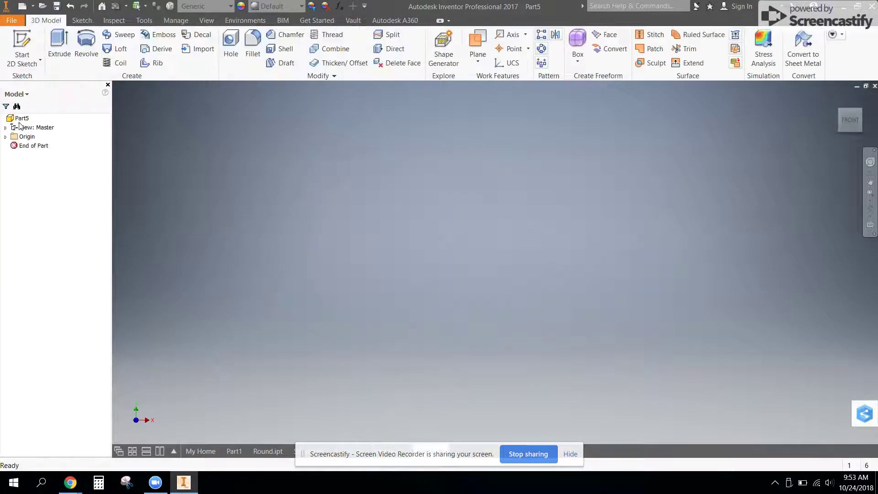
Start a 2D sketch and draw a three-sided polygon centred on the origin
{"action": "left_click", "coordinate": [25, 43]}
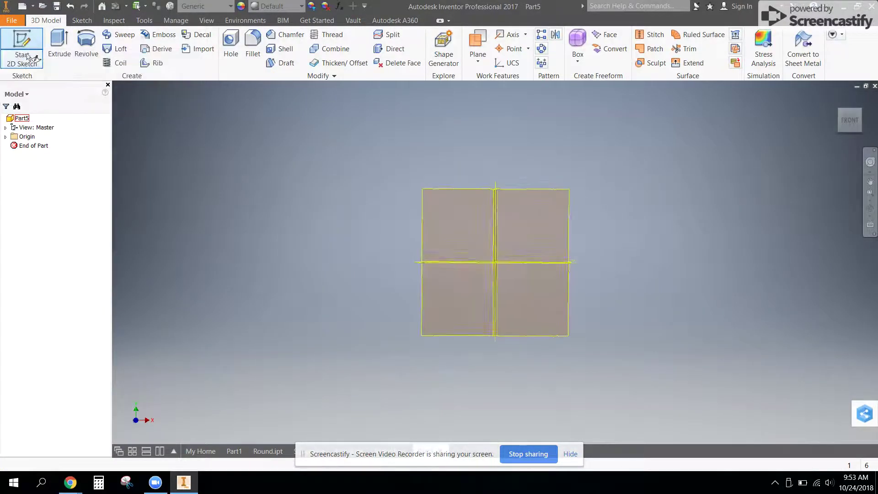
{"action": "left_click", "coordinate": [814, 192]}
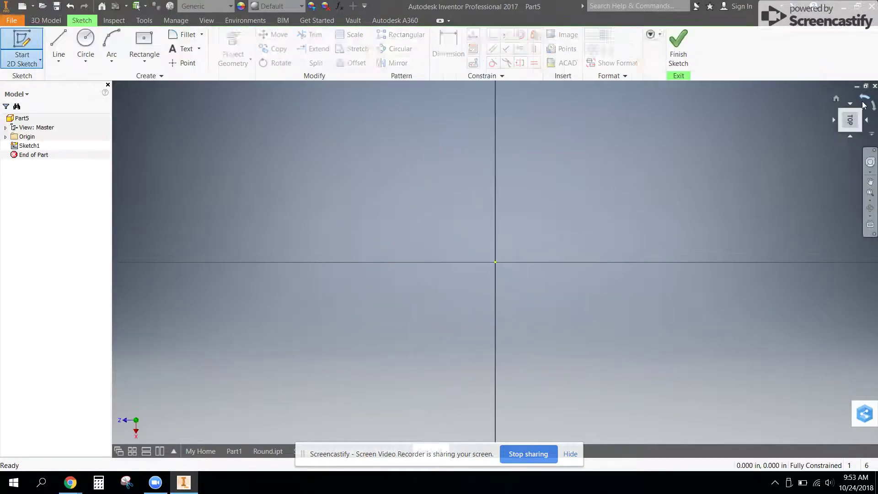
{"action": "left_click", "coordinate": [135, 64]}
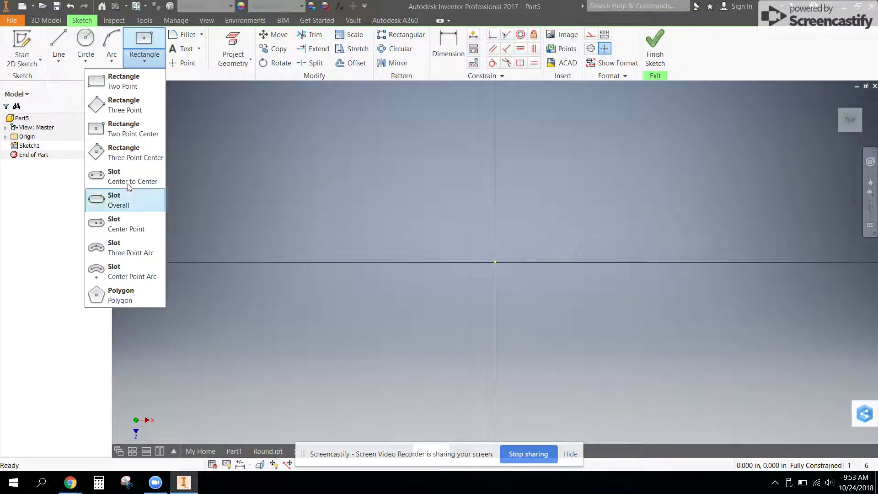
{"action": "left_click", "coordinate": [118, 300]}
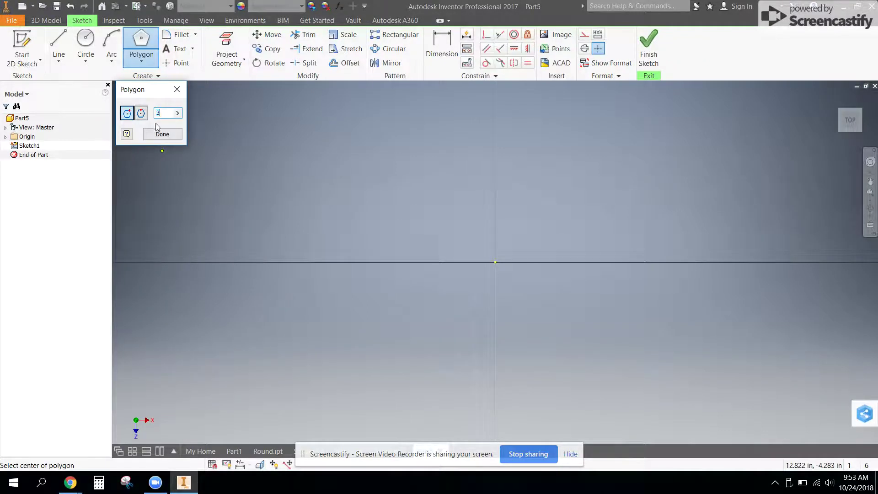
{"action": "left_click", "coordinate": [495, 262]}
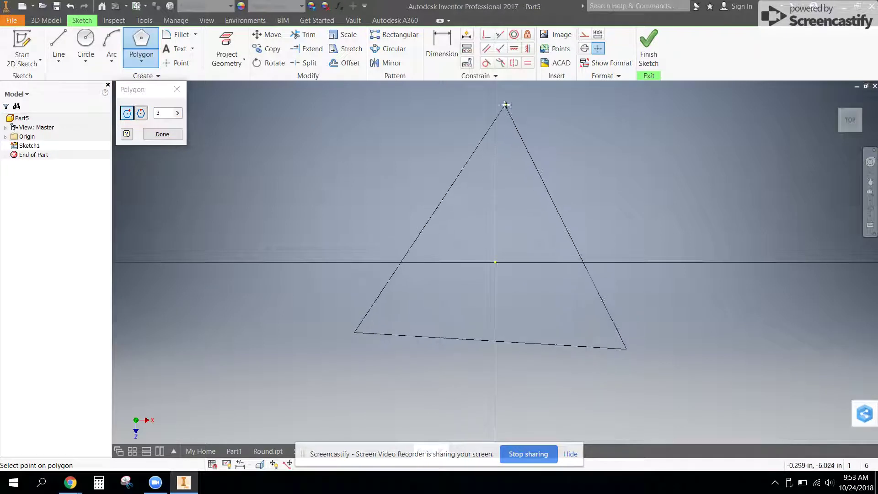
{"action": "left_click", "coordinate": [507, 104]}
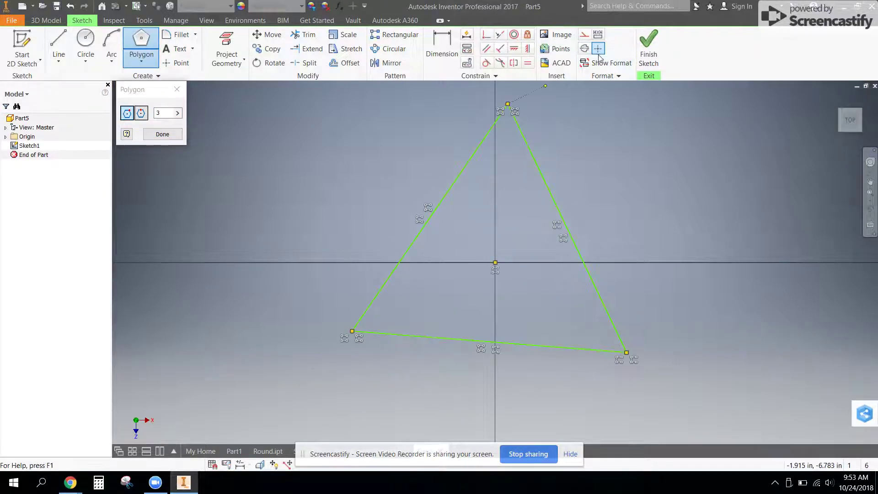
Make the triangle's base horizontal, set its height to 1.000, and finish the sketch
{"action": "left_click", "coordinate": [518, 50]}
{"action": "left_click", "coordinate": [525, 345]}
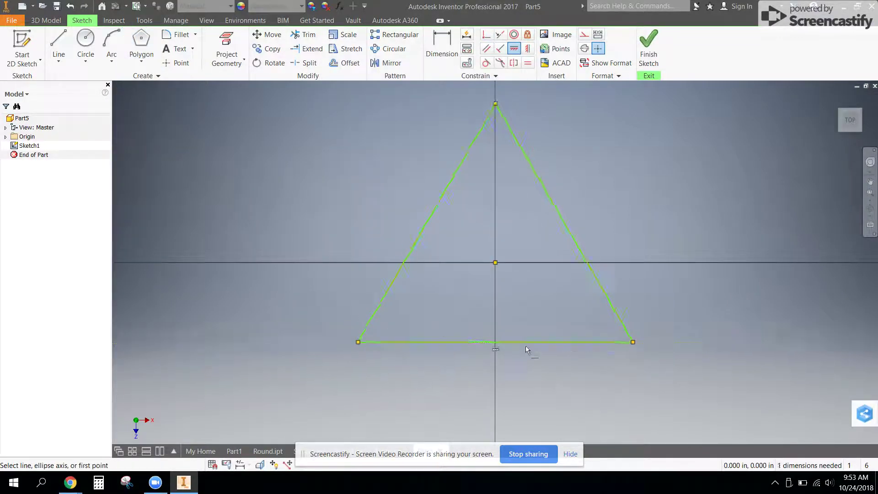
{"action": "key", "text": "d"}
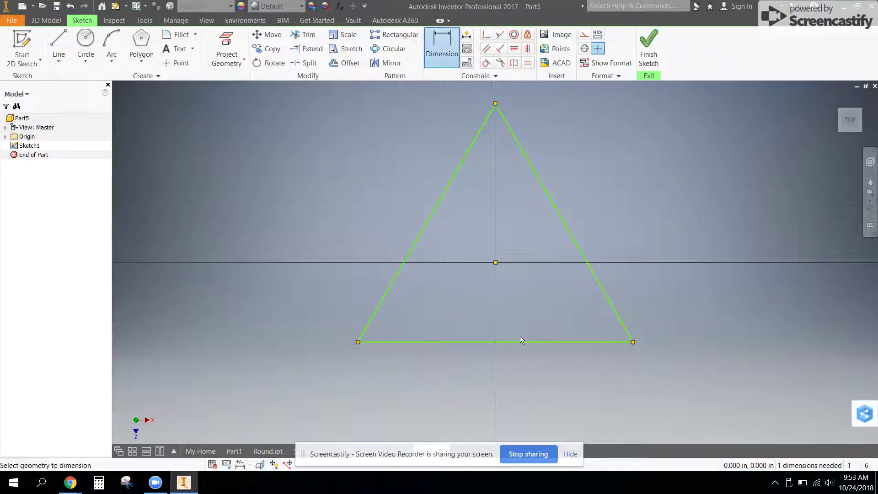
{"action": "left_click", "coordinate": [519, 343]}
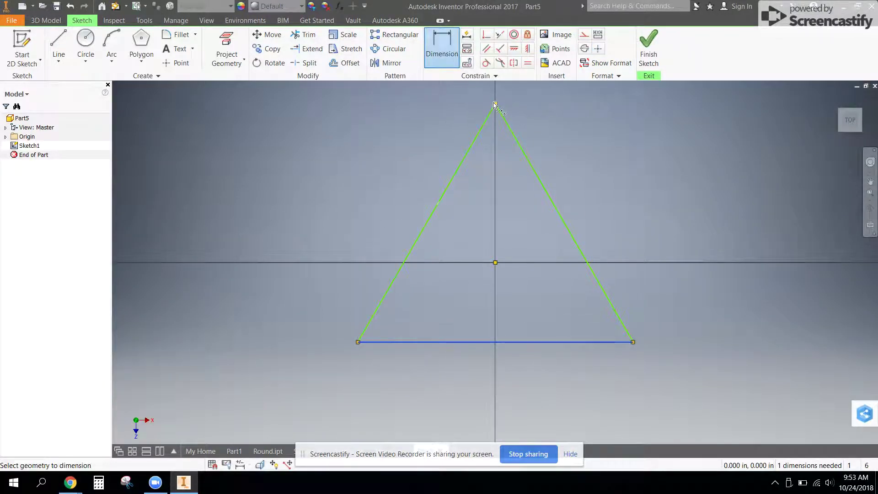
{"action": "left_click", "coordinate": [497, 105]}
{"action": "left_click", "coordinate": [683, 194]}
{"action": "type", "text": "1"}
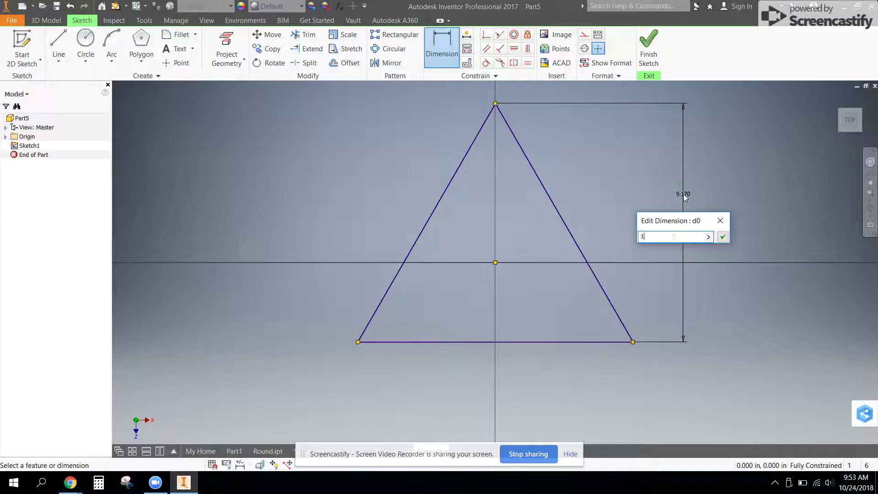
{"action": "key", "text": "Return"}
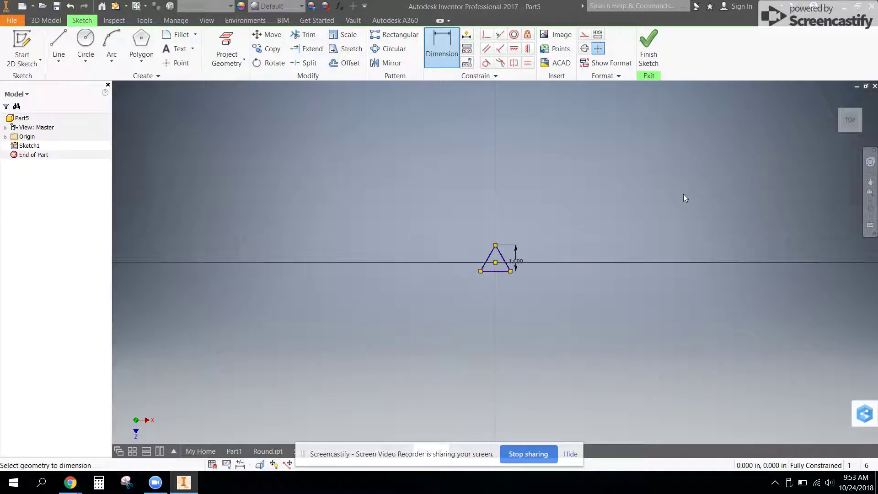
{"action": "key", "text": "ctrl+Return"}
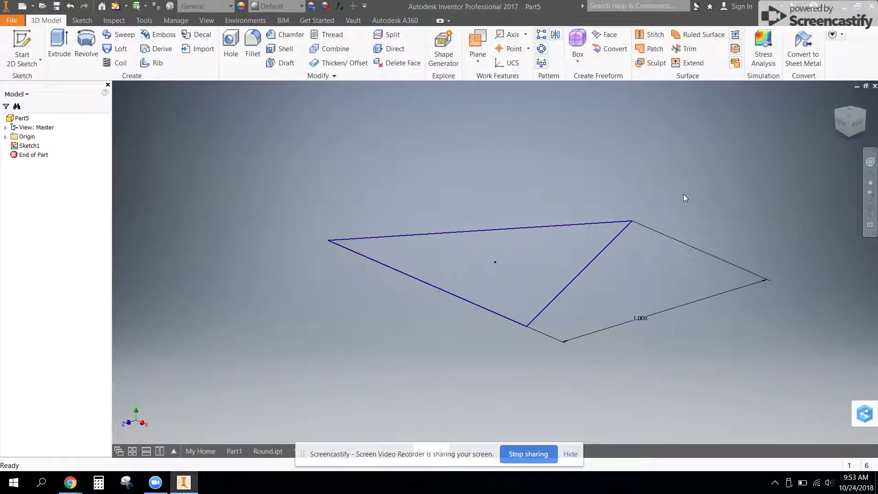
Extrude the triangle into a solid prism and save the part as 'triangle'
{"action": "left_click", "coordinate": [54, 42]}
{"action": "key", "text": "Return"}
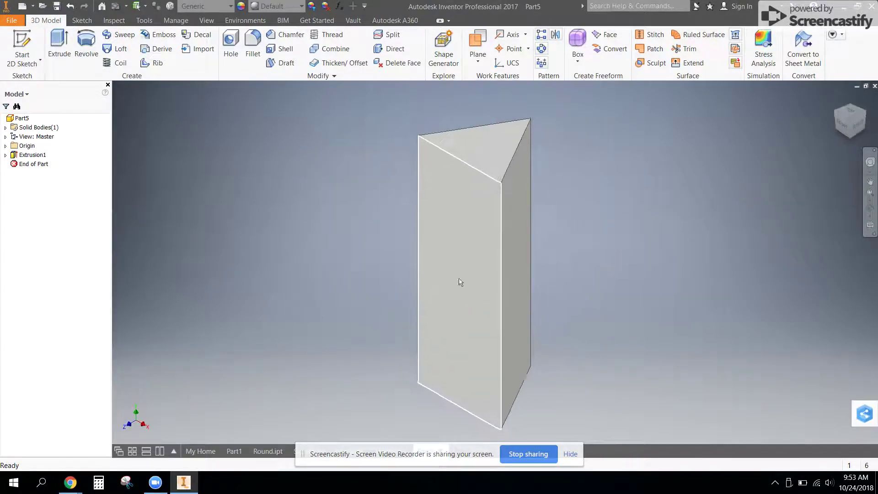
{"action": "left_click", "coordinate": [57, 7]}
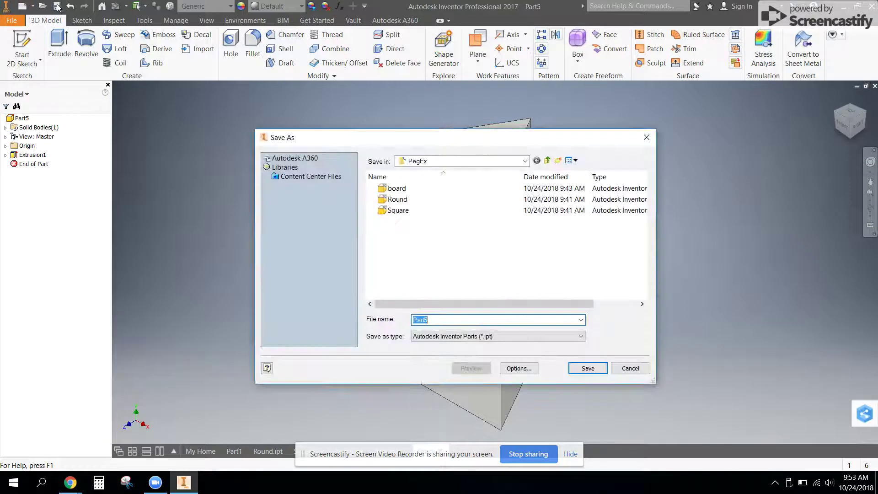
{"action": "type", "text": "triangle"}
{"action": "key", "text": "Return"}
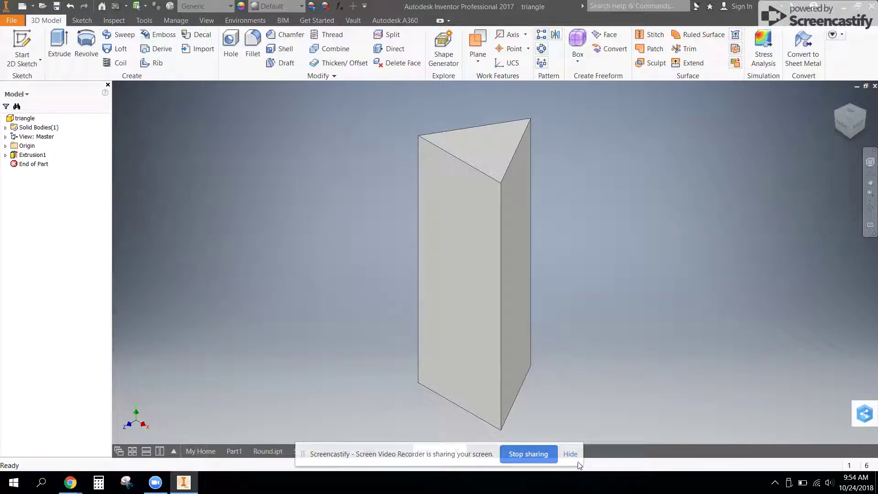
Switch to the board part, move End of Part above Extrusion2, and expand its sketch
{"action": "left_click", "coordinate": [260, 451]}
{"action": "key", "text": "ctrl+Tab"}
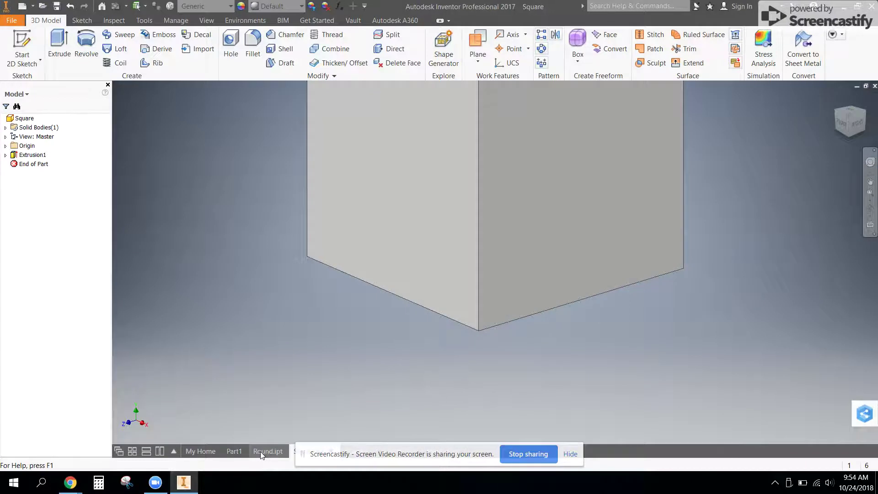
{"action": "key", "text": "ctrl+Tab"}
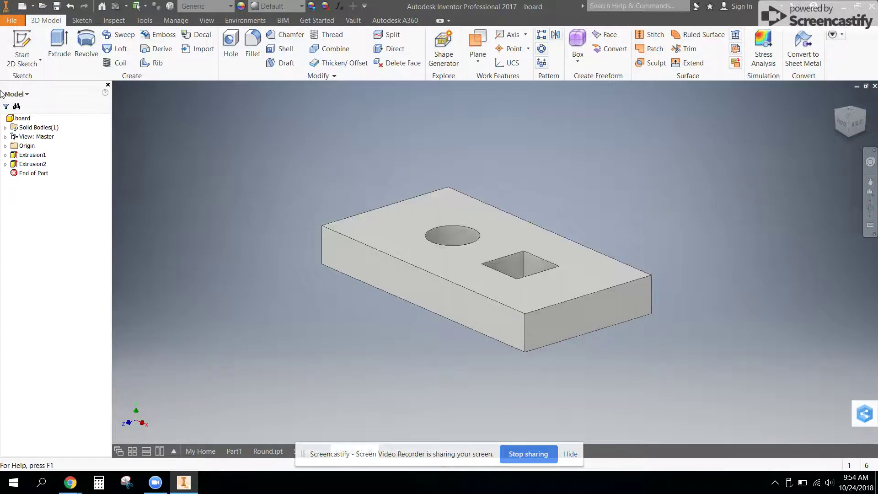
{"action": "left_click", "coordinate": [30, 164]}
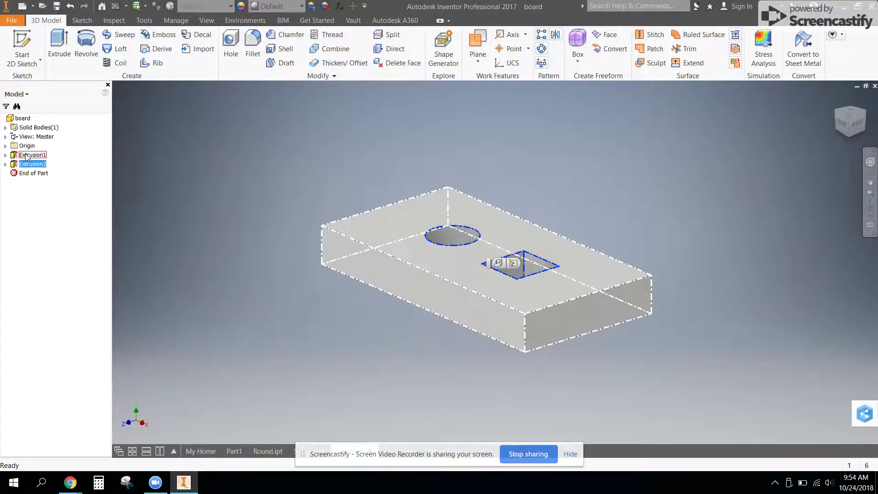
{"action": "left_click", "coordinate": [28, 155]}
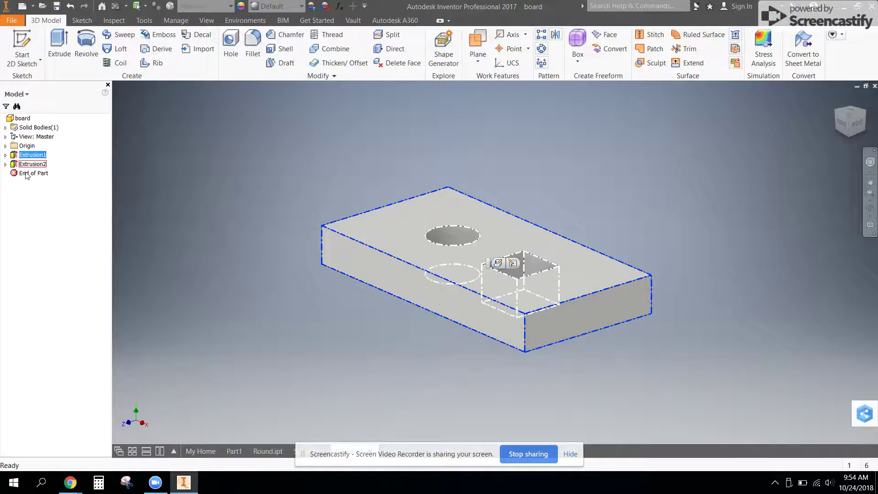
{"action": "mouse_move", "coordinate": [28, 173]}
{"action": "left_mouse_down"}
{"action": "mouse_move", "coordinate": [32, 165]}
{"action": "mouse_move", "coordinate": [32, 176]}
{"action": "left_mouse_up"}
{"action": "left_click", "coordinate": [6, 164]}
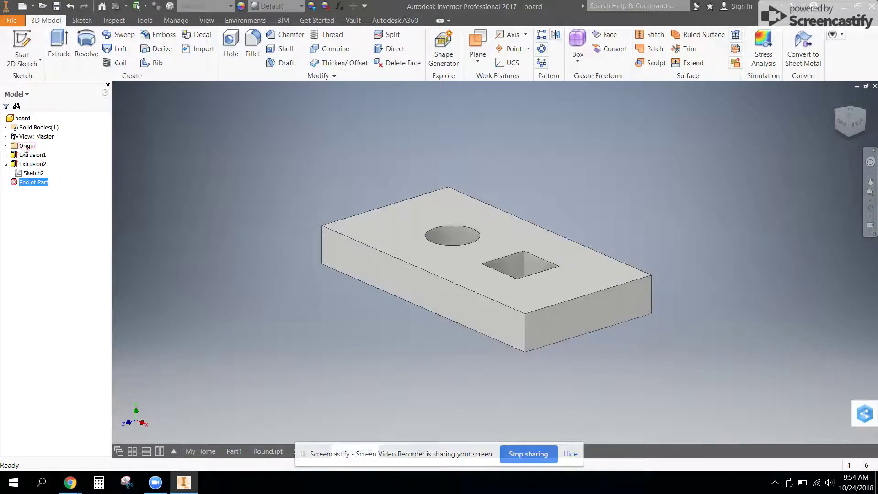
Edit the square-hole sketch, level the view, and move the (3.000) dimension further left
{"action": "right_click", "coordinate": [27, 173]}
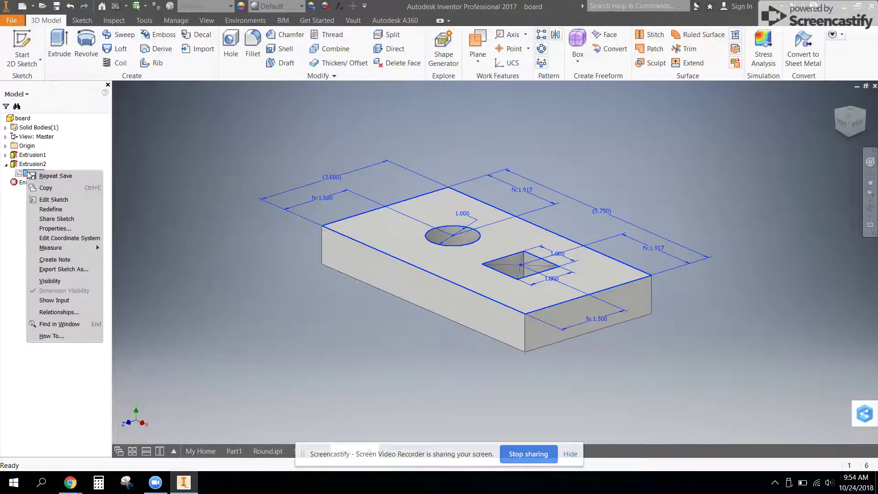
{"action": "left_click", "coordinate": [54, 200]}
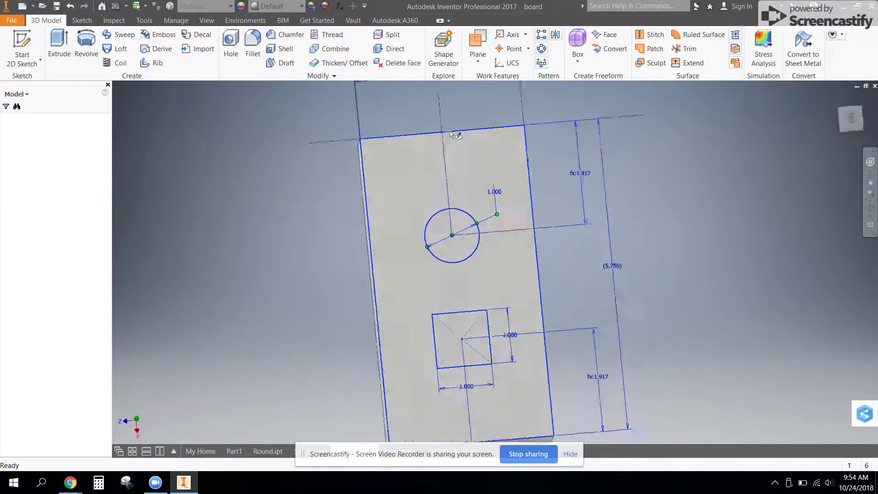
{"action": "left_click", "coordinate": [864, 99]}
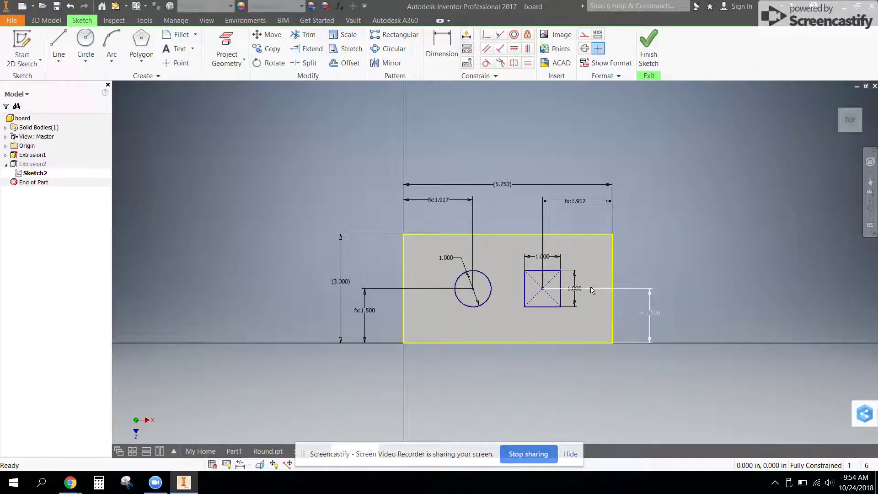
{"action": "left_click_drag", "start_coordinate": [333, 282], "coordinate": [295, 280]}
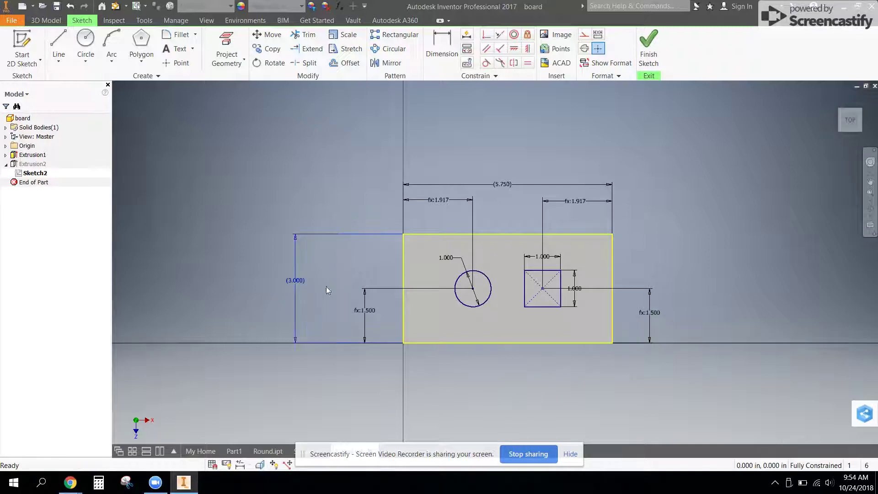
{"action": "left_click", "coordinate": [296, 280]}
Delete the (3.000) and left fx:1.500 dimensions and re-add the board height as driven
{"action": "key", "text": "Delete"}
{"action": "left_click", "coordinate": [369, 309]}
{"action": "key", "text": "Delete"}
{"action": "left_click", "coordinate": [440, 53]}
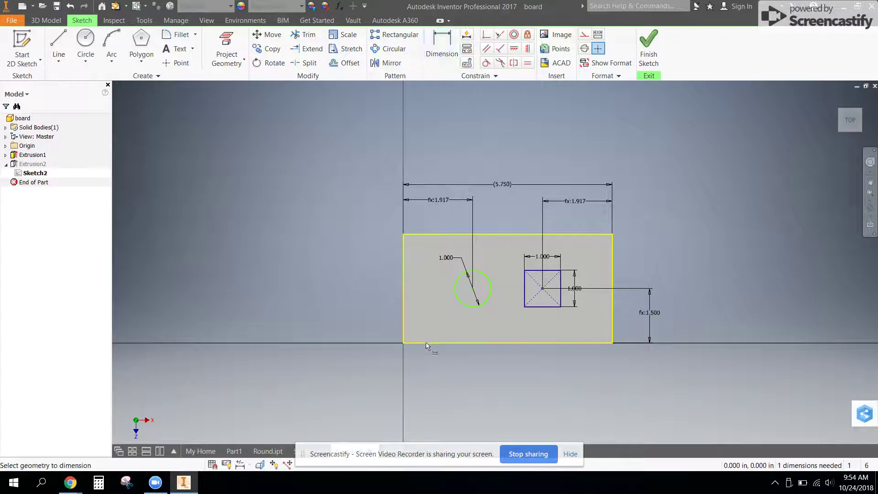
{"action": "left_click", "coordinate": [402, 320]}
{"action": "left_click", "coordinate": [297, 302]}
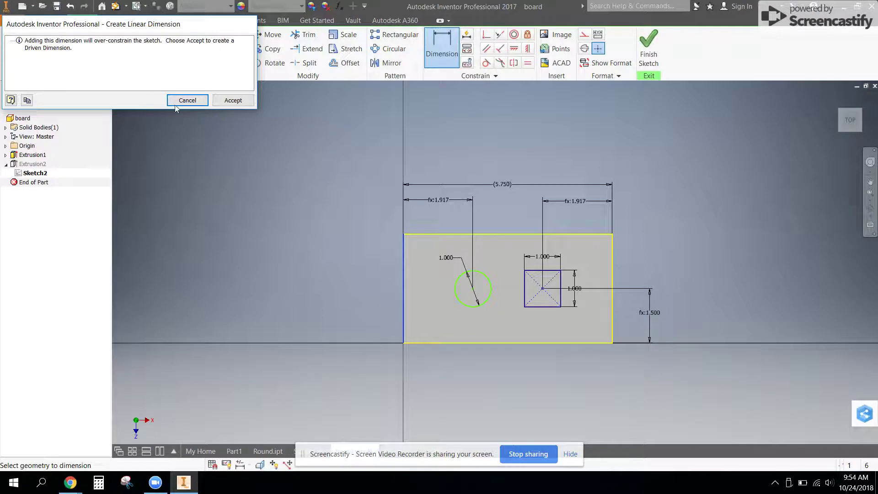
{"action": "left_click", "coordinate": [232, 101]}
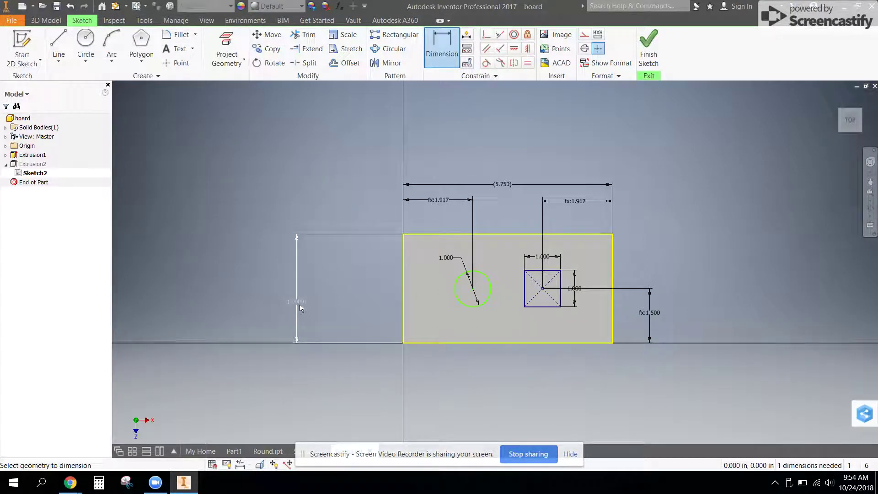
Dimension the circle's centre 1.500 above the bottom edge, linking its value to d15
{"action": "left_click", "coordinate": [453, 344]}
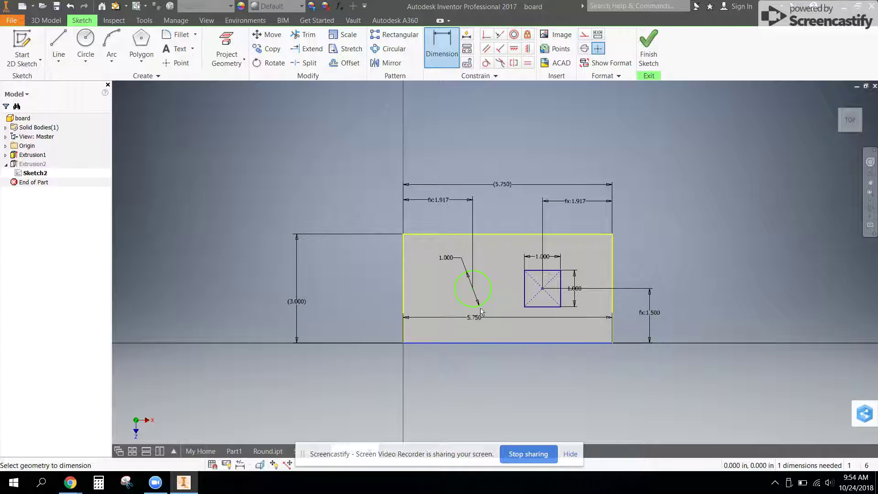
{"action": "left_click", "coordinate": [473, 289]}
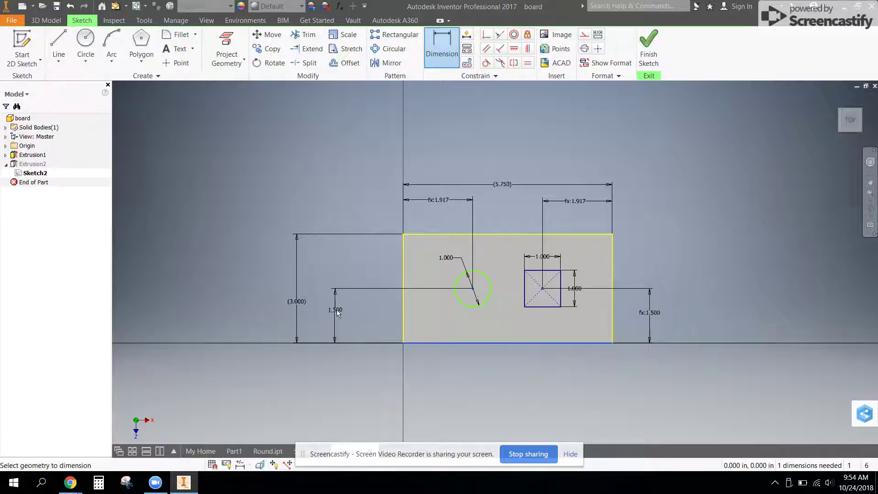
{"action": "left_click", "coordinate": [346, 309]}
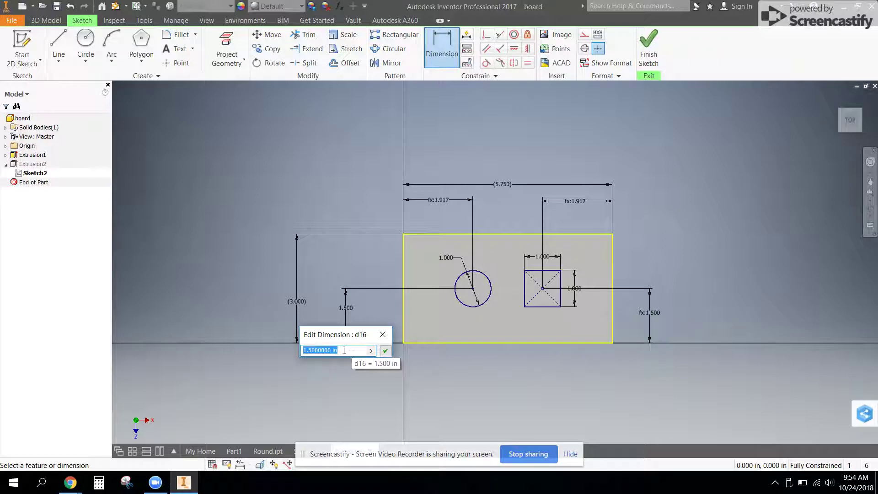
{"action": "left_click", "coordinate": [297, 305]}
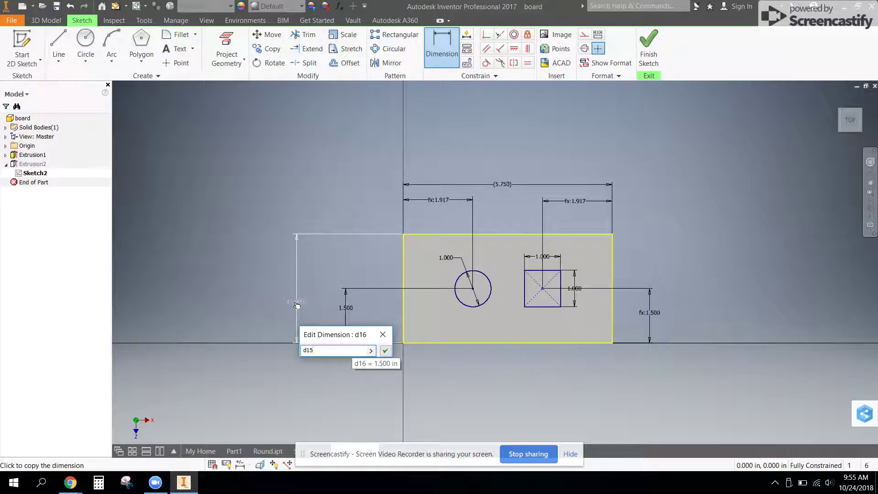
Confirm the circle height link to d15 and set the square's height to d16
{"action": "key", "text": "Return"}
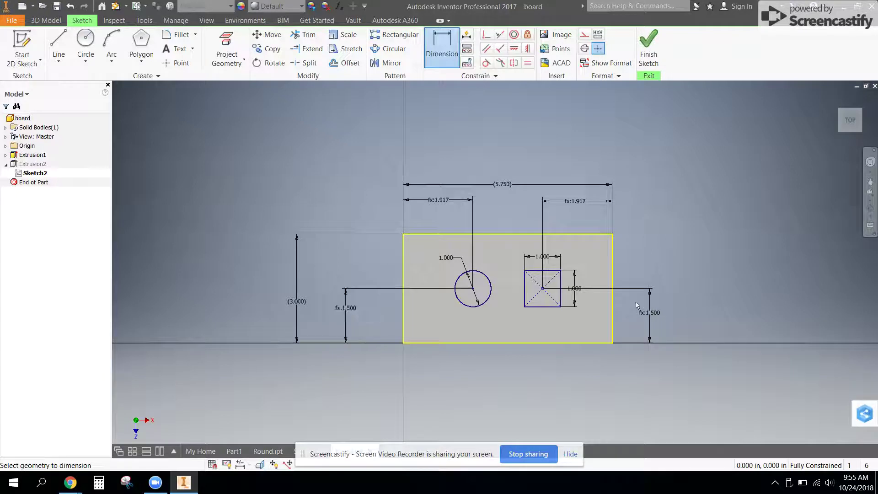
{"action": "left_click", "coordinate": [657, 315]}
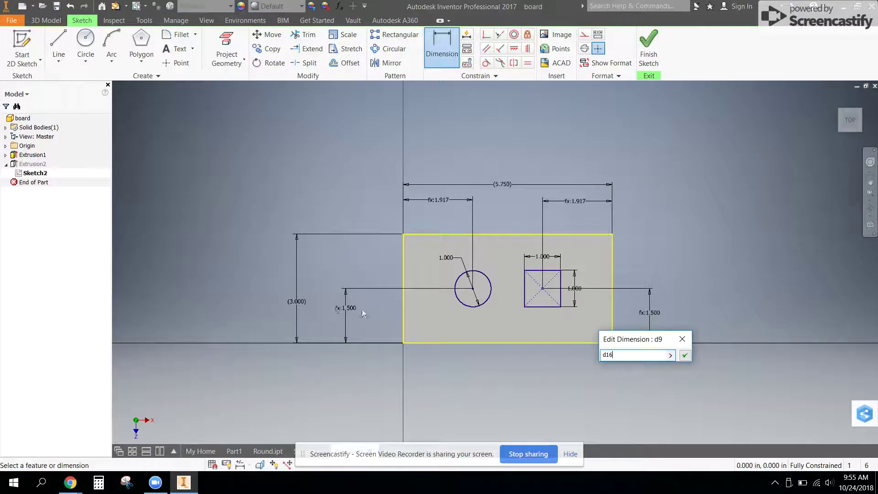
{"action": "left_click", "coordinate": [686, 356]}
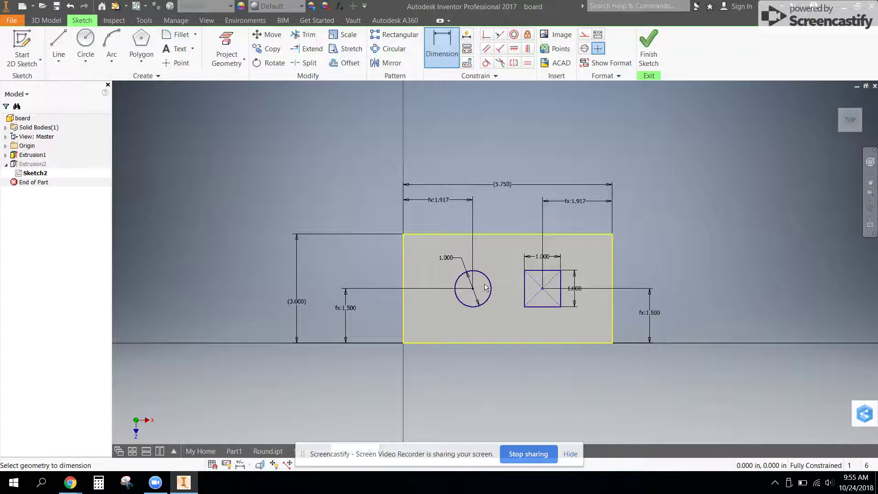
Set the left hole offset to d10/3 and make the right offset equal it
{"action": "double_click", "coordinate": [438, 201]}
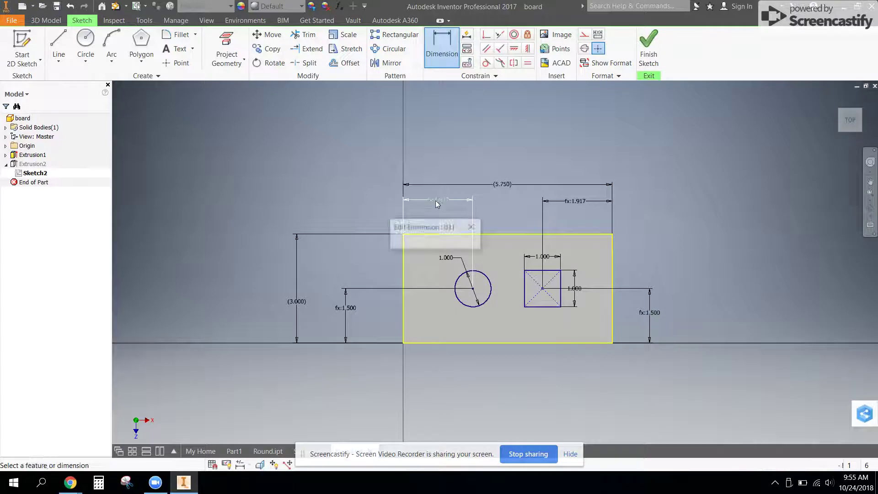
{"action": "left_click", "coordinate": [504, 186]}
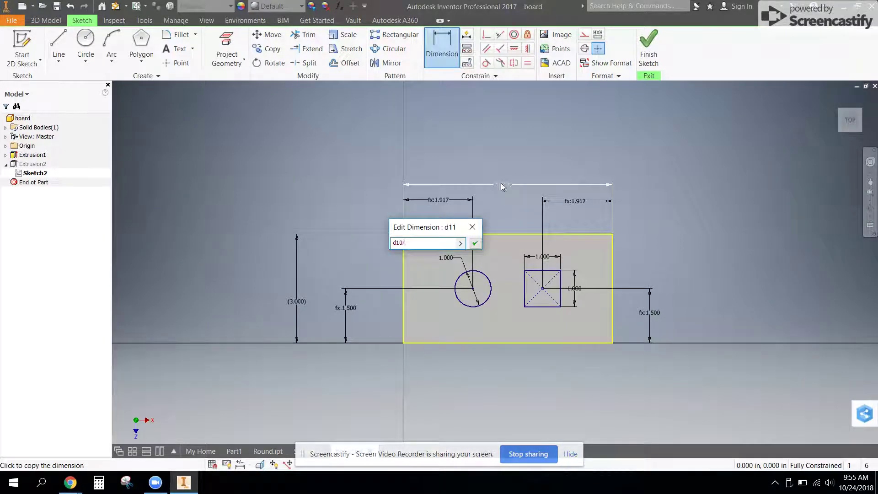
{"action": "key", "text": "Return"}
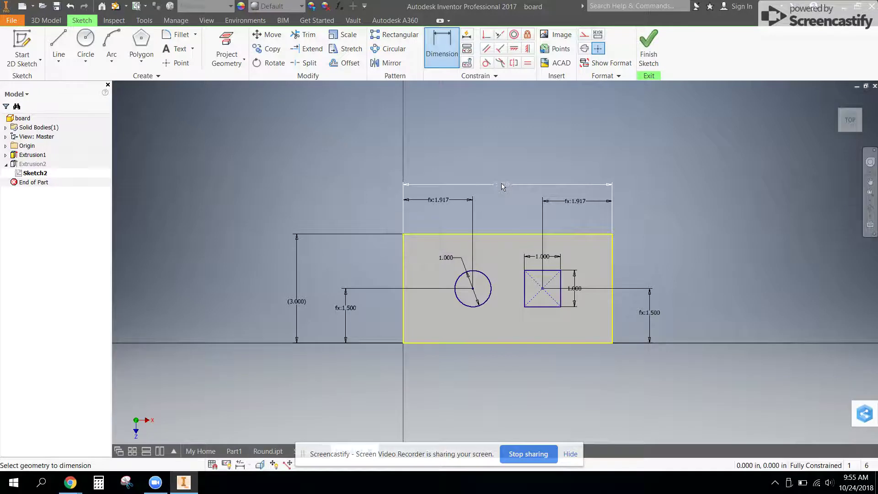
{"action": "left_click", "coordinate": [579, 202]}
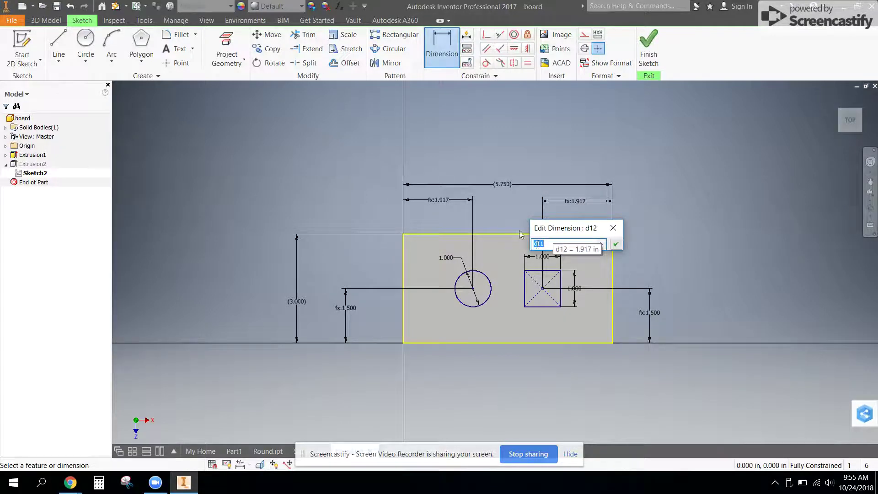
{"action": "key", "text": "Return"}
Change the offset formula to d10/4, spacing both holes 1.438 from the sides
{"action": "double_click", "coordinate": [437, 203]}
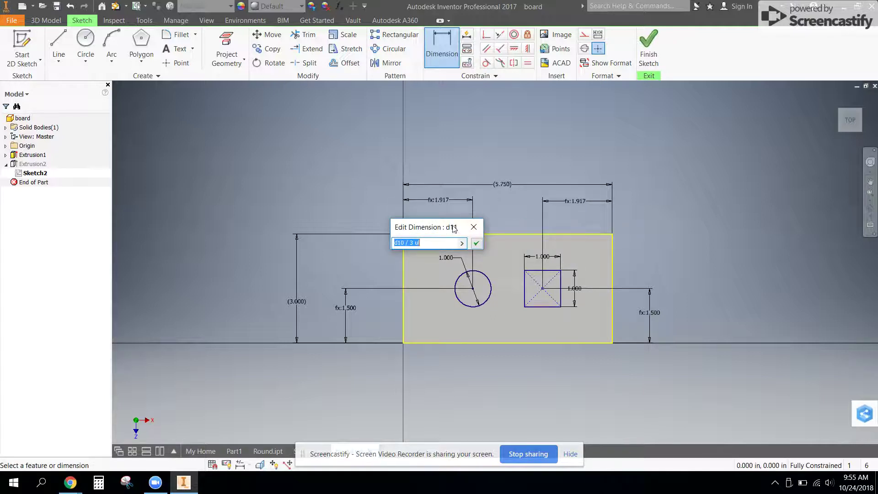
{"action": "left_click", "coordinate": [411, 243]}
{"action": "left_click_drag", "start_coordinate": [406, 243], "coordinate": [445, 242]}
{"action": "left_click", "coordinate": [445, 243]}
{"action": "key", "text": "BackSpace"}
{"action": "key", "text": "BackSpace"}
{"action": "key", "text": "Return"}
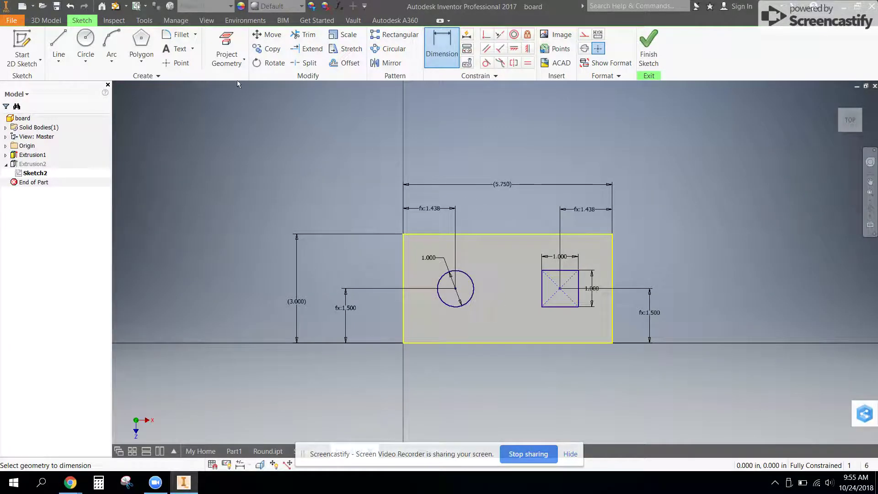
Draw a small three-sided polygon between the circle and the square holes
{"action": "left_click", "coordinate": [141, 58]}
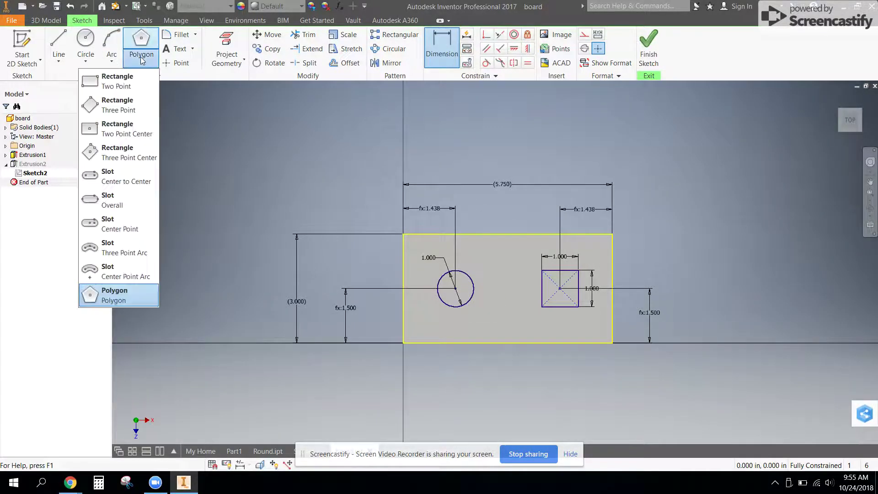
{"action": "left_click", "coordinate": [135, 300]}
{"action": "type", "text": "3"}
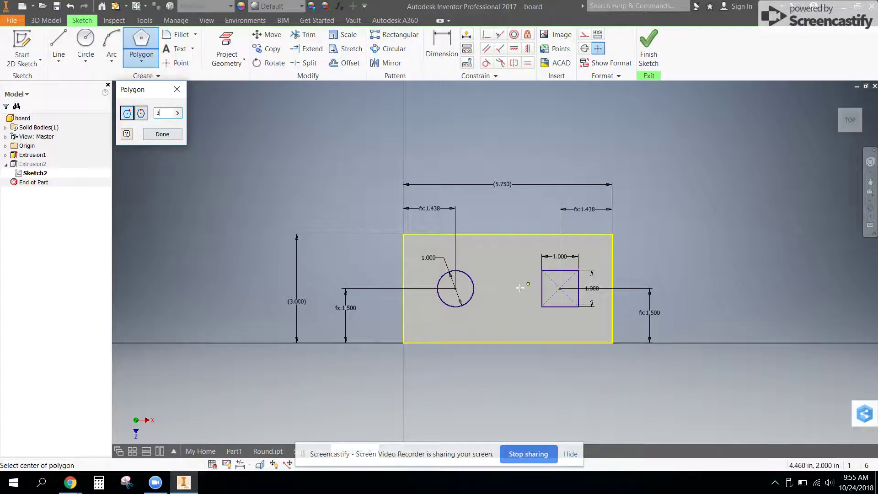
{"action": "left_click", "coordinate": [502, 297]}
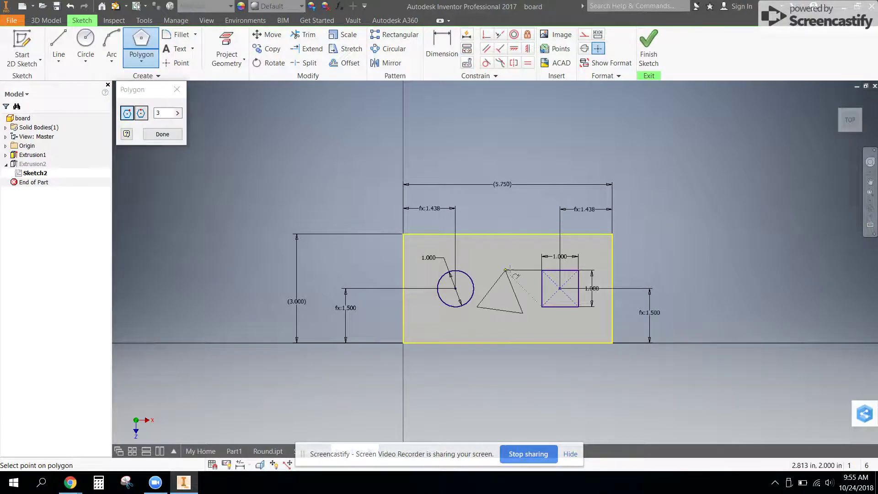
{"action": "left_click", "coordinate": [508, 278]}
{"action": "key", "text": "Escape"}
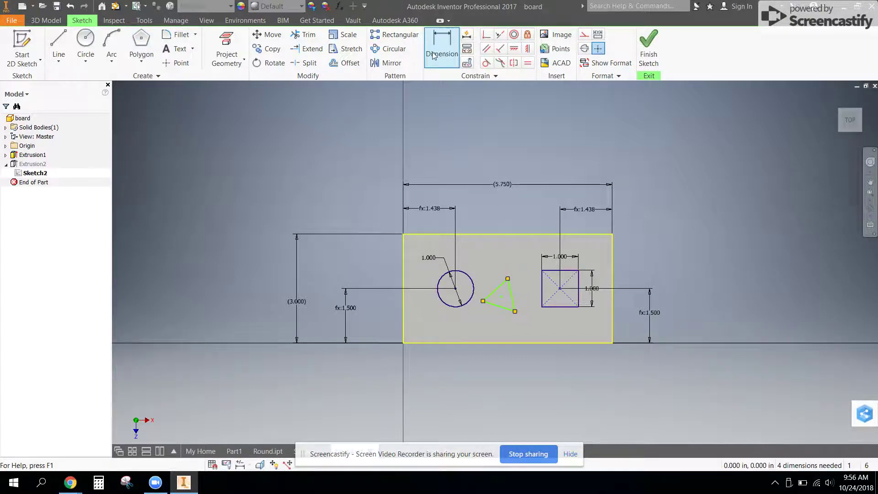
{"action": "left_click", "coordinate": [514, 49]}
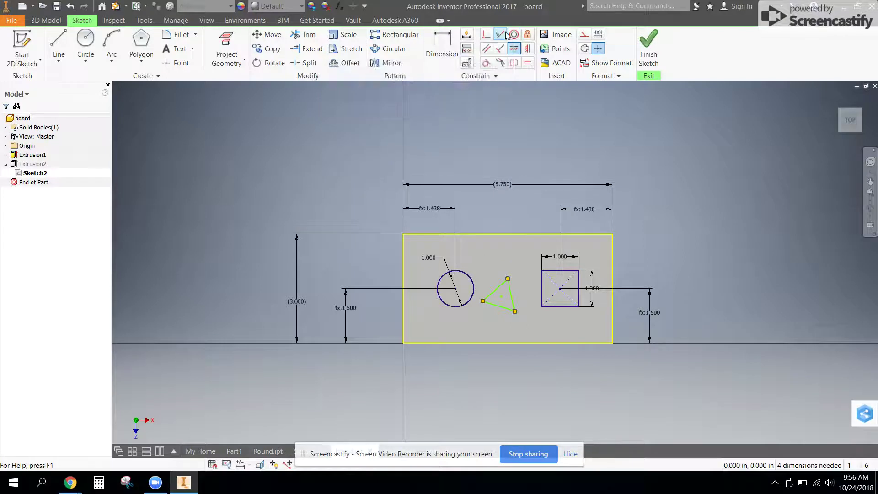
{"action": "left_click", "coordinate": [505, 37]}
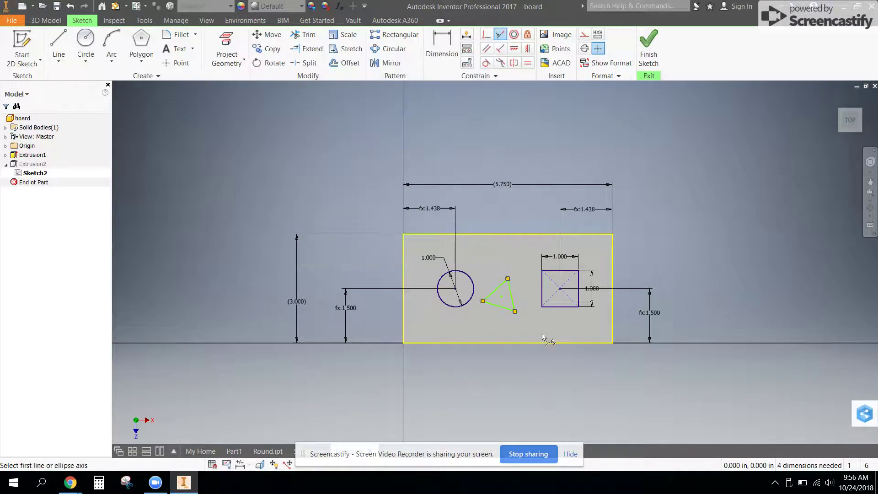
Make the triangle's base collinear with the square's bottom edge and enlarge the triangle
{"action": "left_click", "coordinate": [560, 307]}
{"action": "left_click", "coordinate": [503, 307]}
{"action": "key", "text": "Escape"}
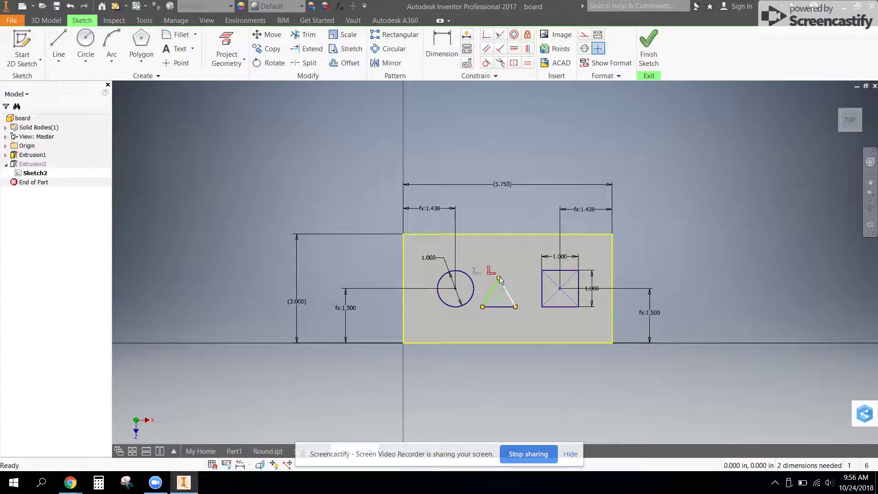
{"action": "left_click_drag", "start_coordinate": [500, 280], "coordinate": [505, 260]}
{"action": "left_click", "coordinate": [496, 283]}
{"action": "scroll", "coordinate": [517, 285], "scroll_direction": "down", "scroll_amount": 3}
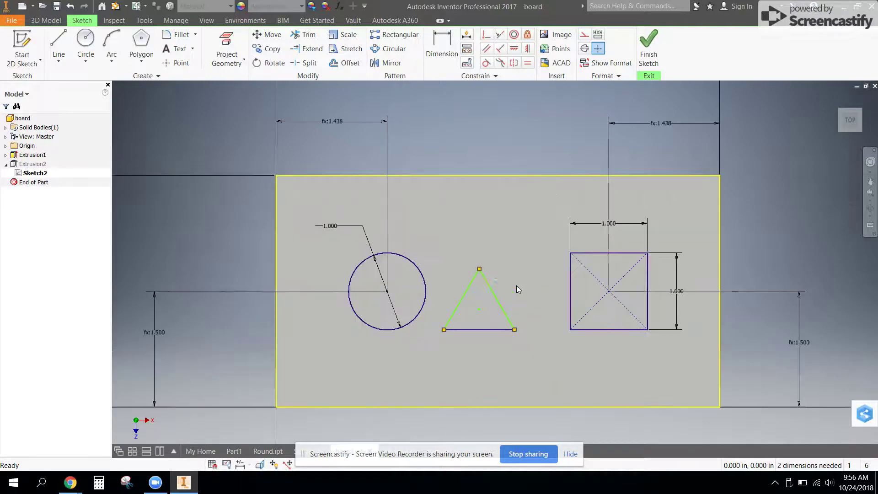
{"action": "mouse_move", "coordinate": [479, 269]}
{"action": "left_mouse_down"}
{"action": "mouse_move", "coordinate": [501, 208]}
{"action": "mouse_move", "coordinate": [489, 207]}
{"action": "left_mouse_up"}
Dimension the triangle's height from base to apex as 1.000
{"action": "left_click", "coordinate": [441, 46]}
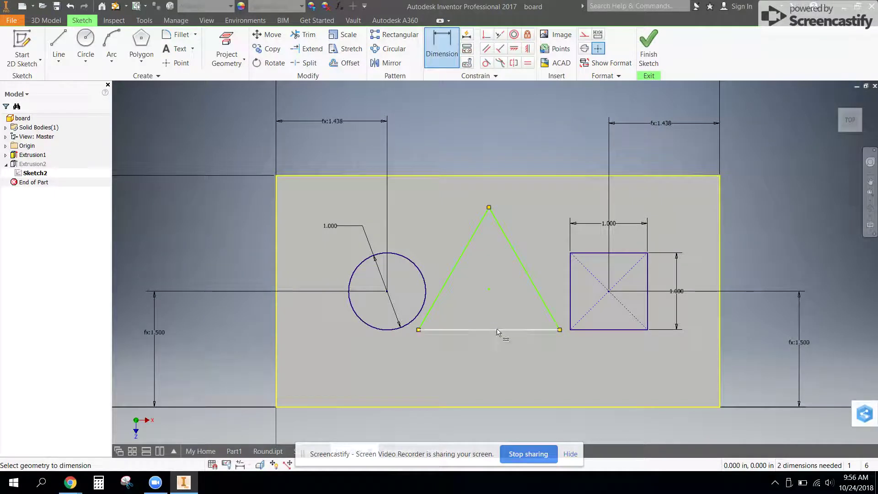
{"action": "left_click", "coordinate": [497, 330]}
{"action": "left_click", "coordinate": [489, 207]}
{"action": "left_click", "coordinate": [551, 251]}
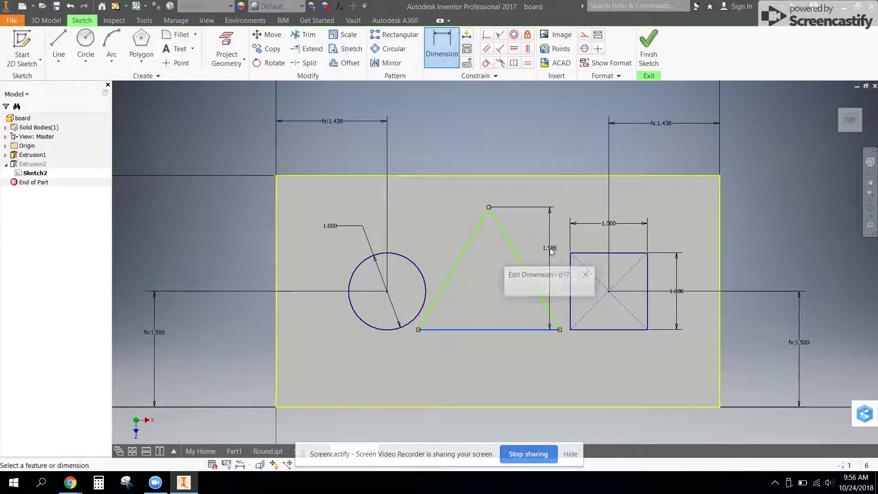
{"action": "type", "text": "1"}
{"action": "key", "text": "Return"}
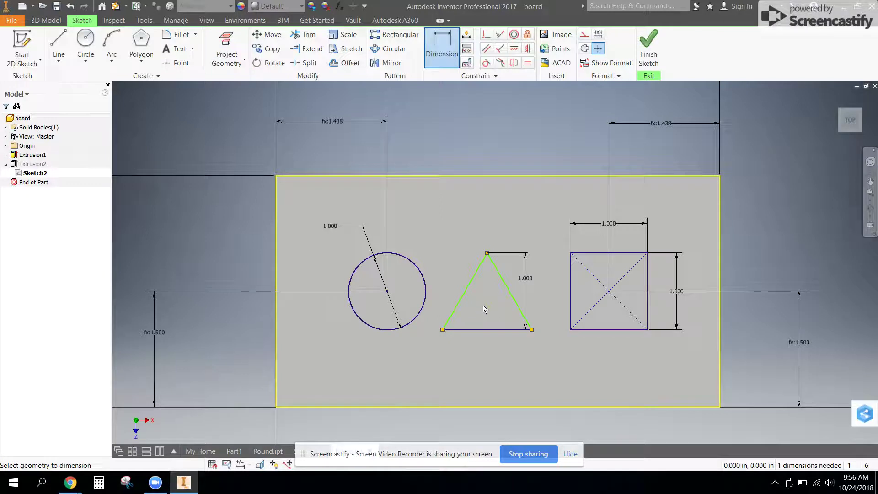
Dimension the triangle's centre from the board's left edge at half the width, 5.75/2
{"action": "left_click", "coordinate": [276, 287]}
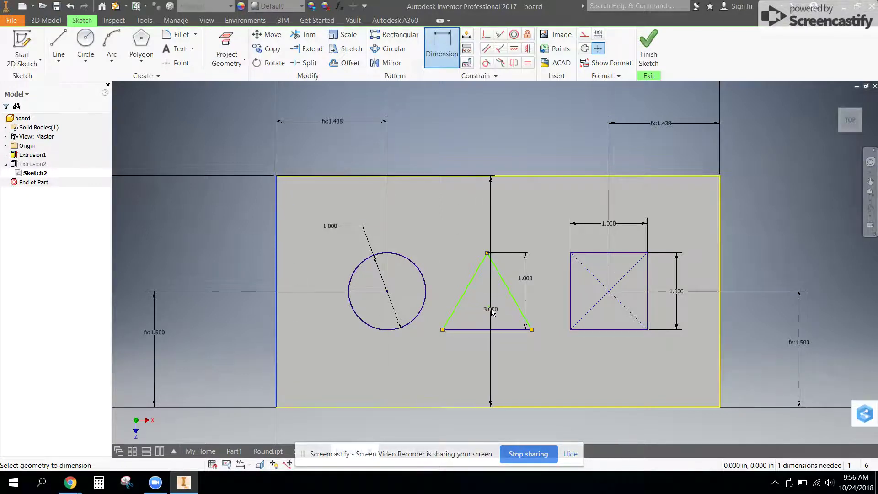
{"action": "left_click", "coordinate": [488, 304]}
{"action": "middle_click_drag", "start_coordinate": [410, 116], "coordinate": [410, 204]}
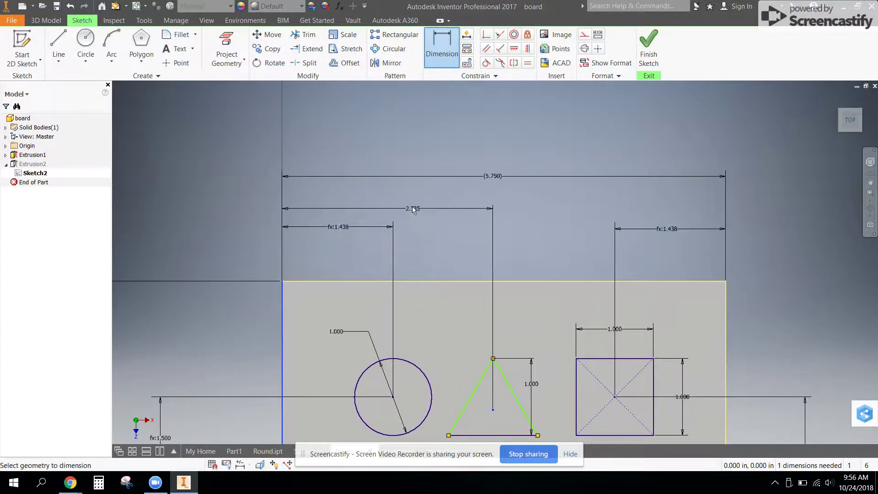
{"action": "left_click", "coordinate": [410, 206]}
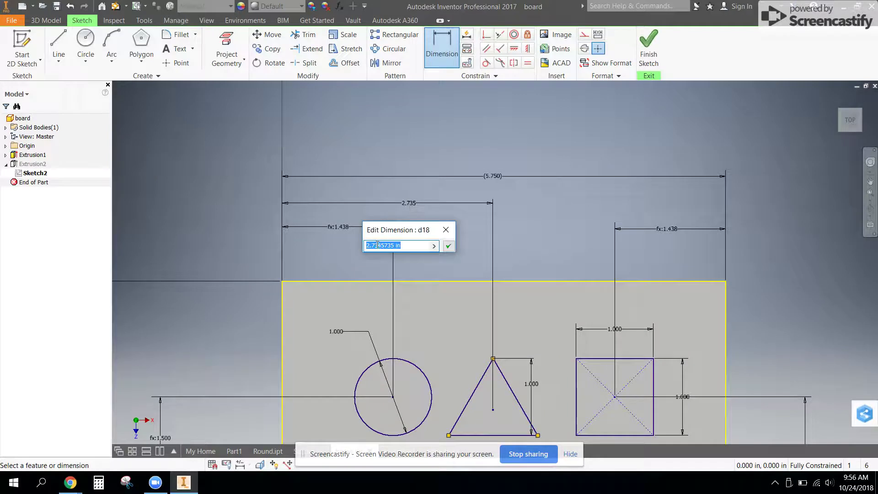
{"action": "left_click", "coordinate": [496, 180]}
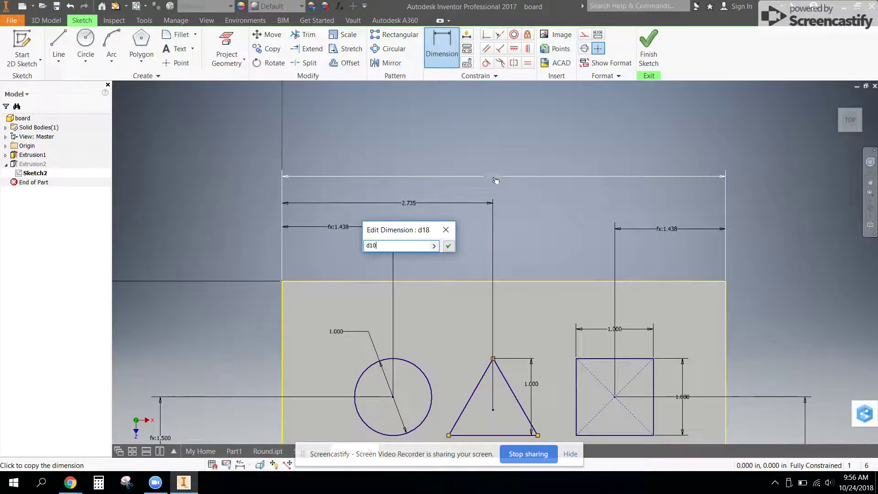
{"action": "type", "text": "/2"}
{"action": "key", "text": "Return"}
{"action": "double_click", "coordinate": [420, 202]}
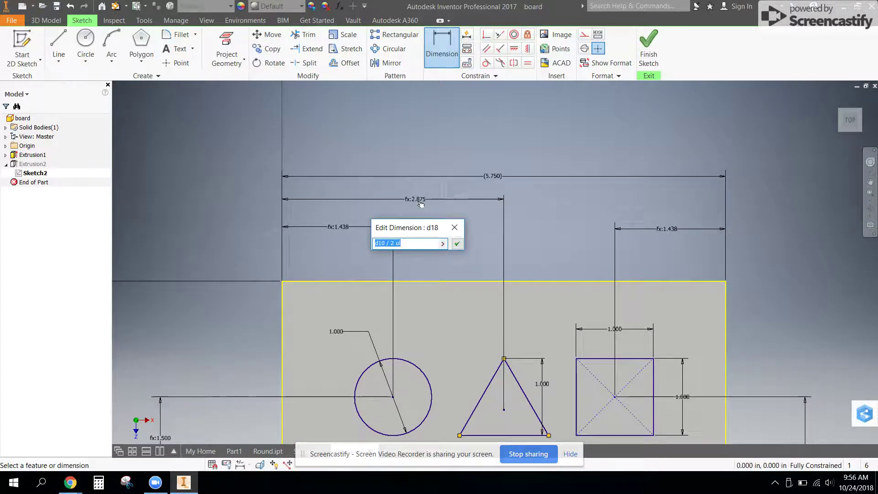
{"action": "type", "text": "5.75/2"}
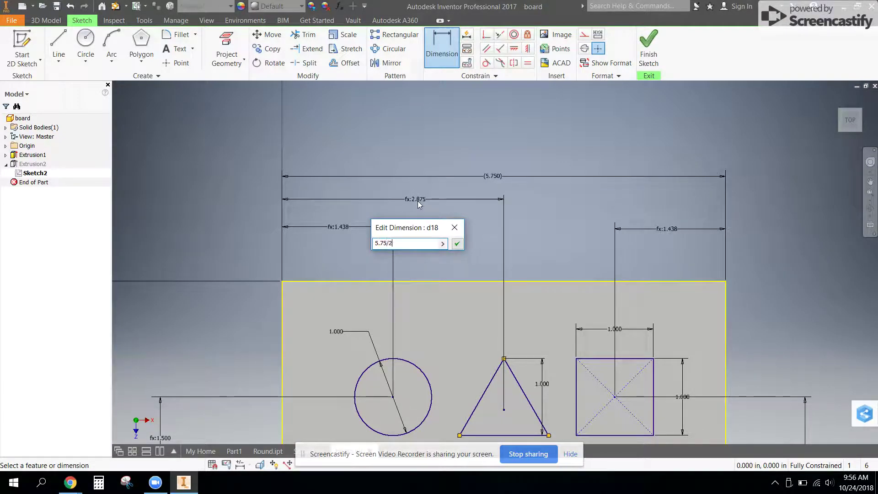
{"action": "key", "text": "Return"}
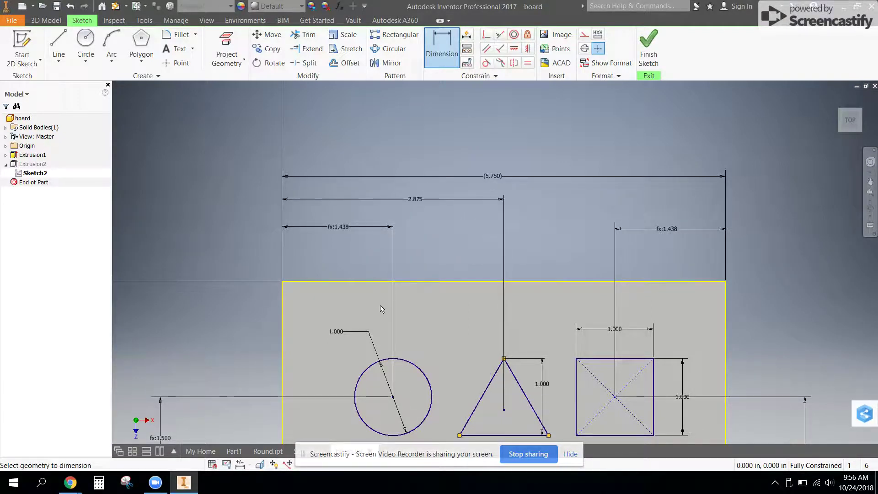
Re-link the 2.875 position to d10/2 so it tracks the width, then finish the sketch
{"action": "double_click", "coordinate": [411, 204]}
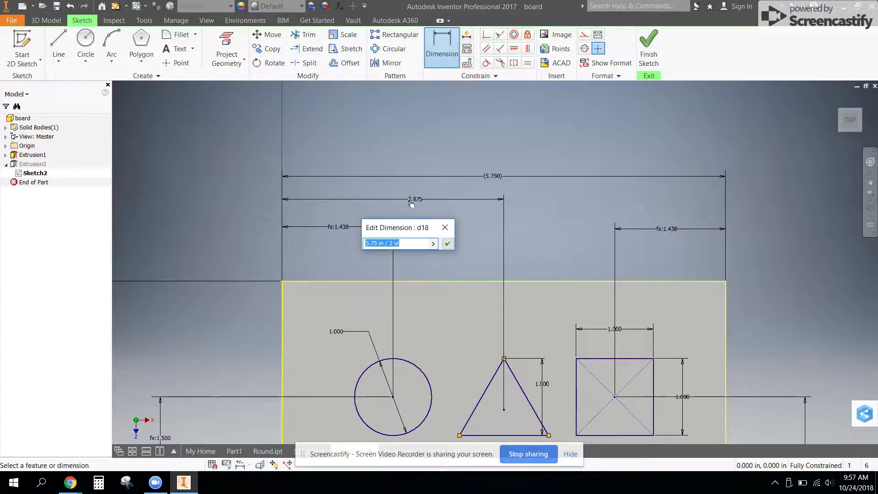
{"action": "type", "text": "5.75/2"}
{"action": "key", "text": "Return"}
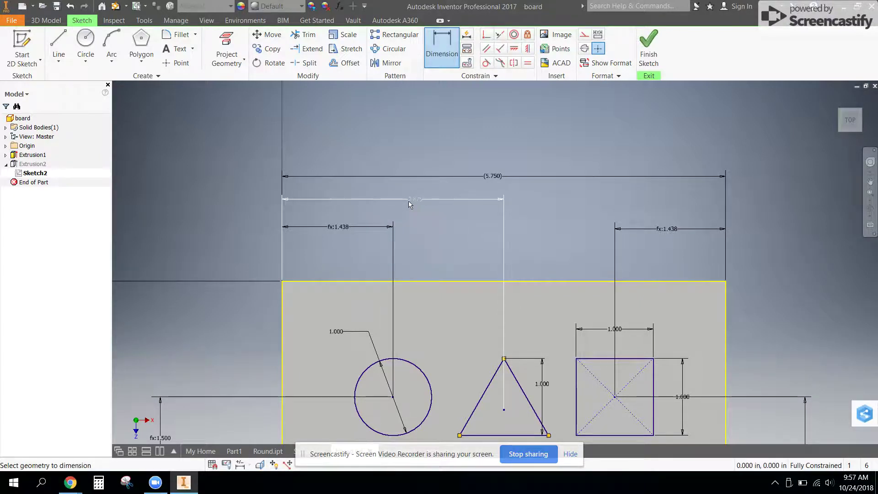
{"action": "double_click", "coordinate": [410, 204]}
{"action": "left_click", "coordinate": [491, 178]}
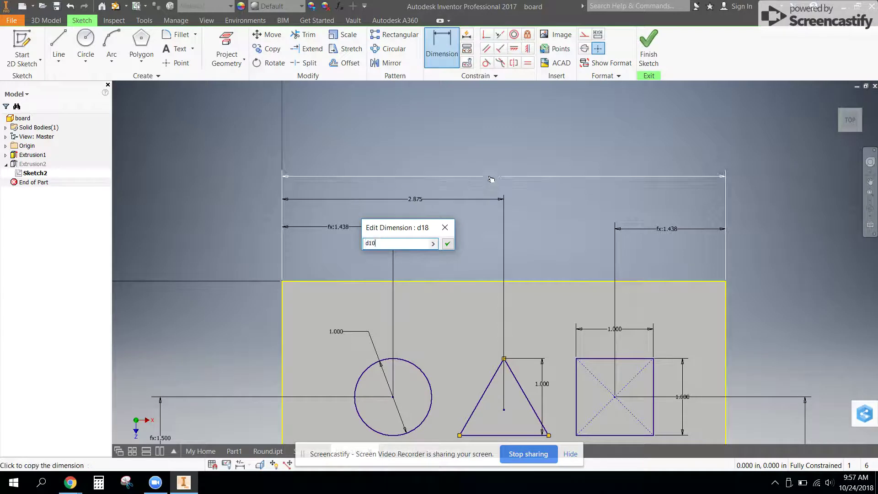
{"action": "type", "text": "/2"}
{"action": "key", "text": "Return"}
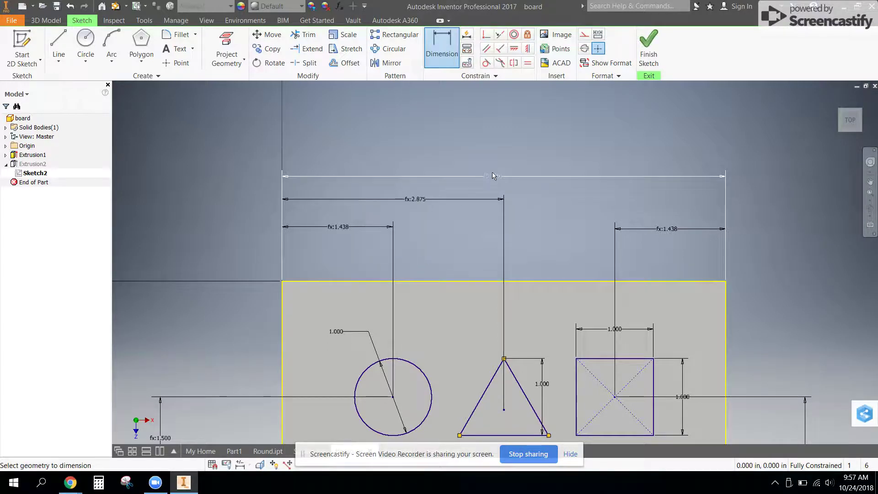
{"action": "scroll", "coordinate": [510, 191], "scroll_direction": "up", "scroll_amount": 3}
{"action": "scroll", "coordinate": [508, 236], "scroll_direction": "down", "scroll_amount": 4}
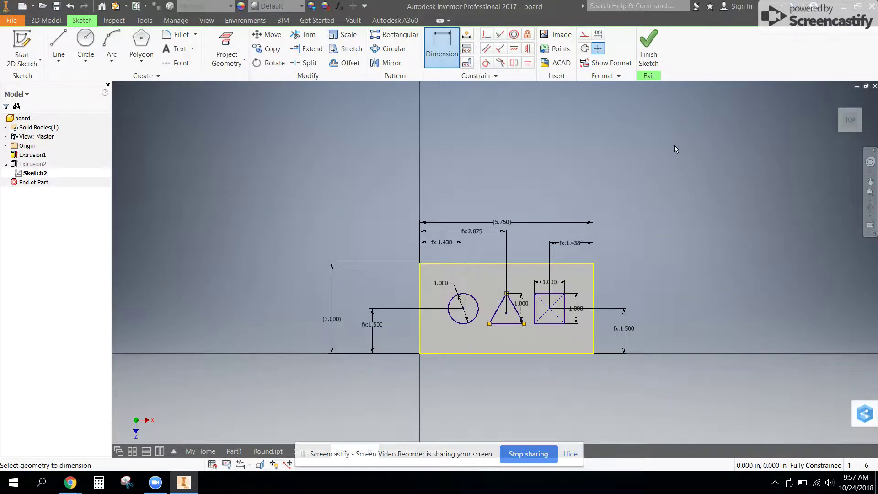
{"action": "left_click", "coordinate": [650, 50]}
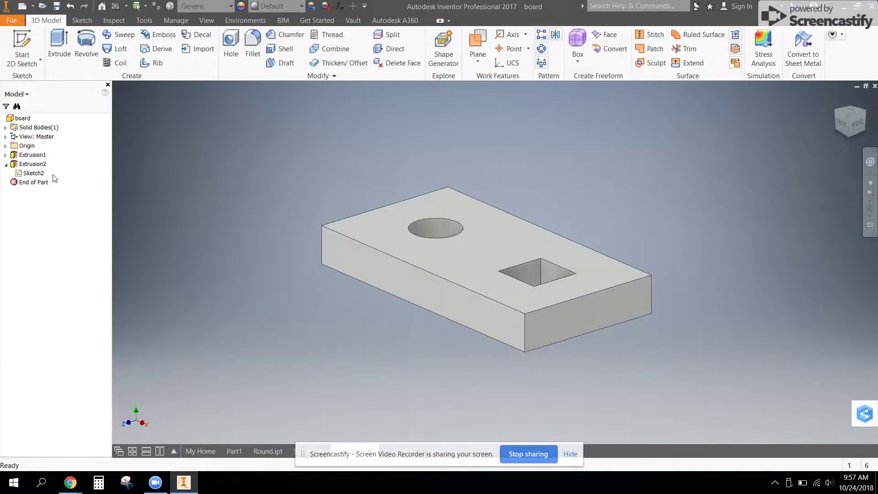
Edit Extrusion2 to add the triangle profile and cut all three shapes Through All
{"action": "left_click", "coordinate": [33, 173]}
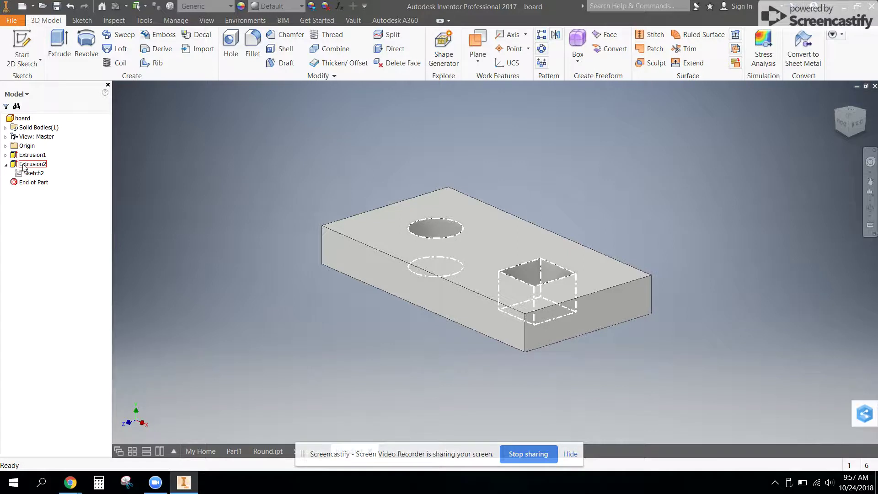
{"action": "right_click", "coordinate": [23, 166]}
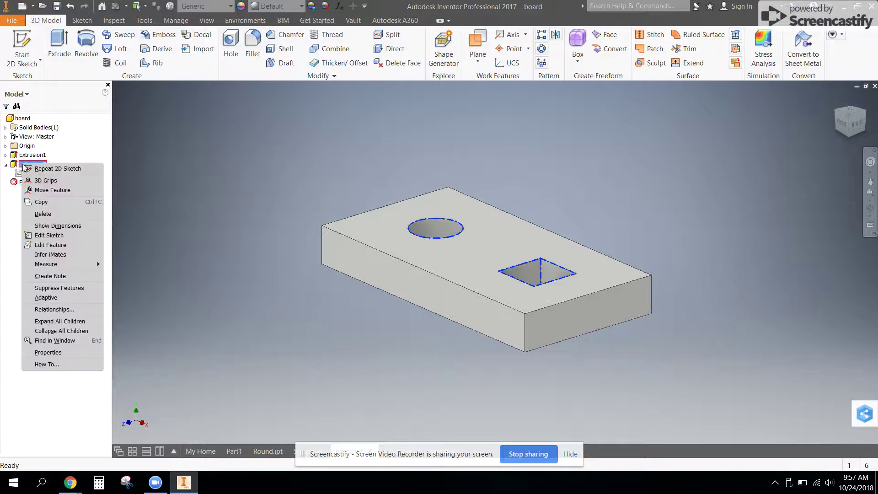
{"action": "left_click", "coordinate": [66, 245]}
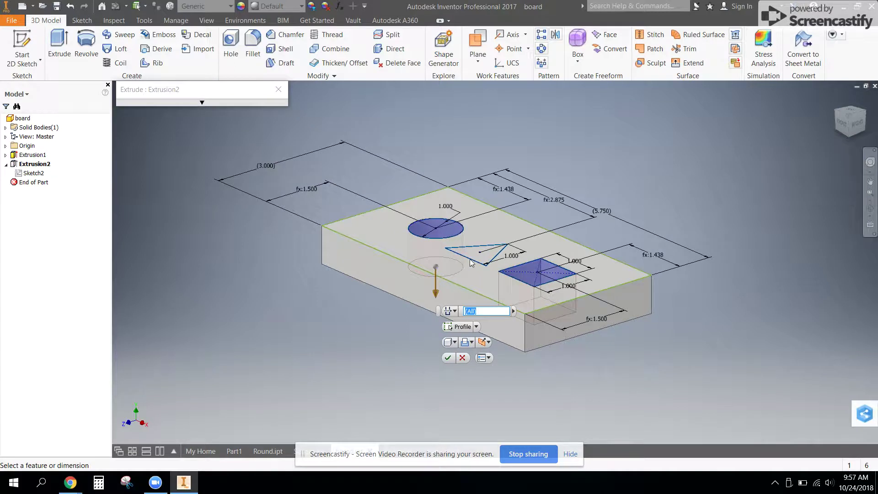
{"action": "left_click", "coordinate": [449, 327]}
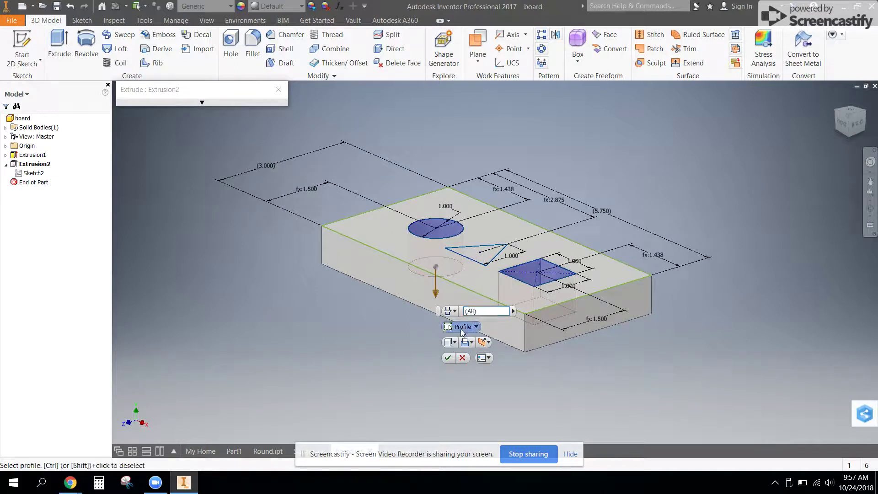
{"action": "left_click", "coordinate": [475, 253]}
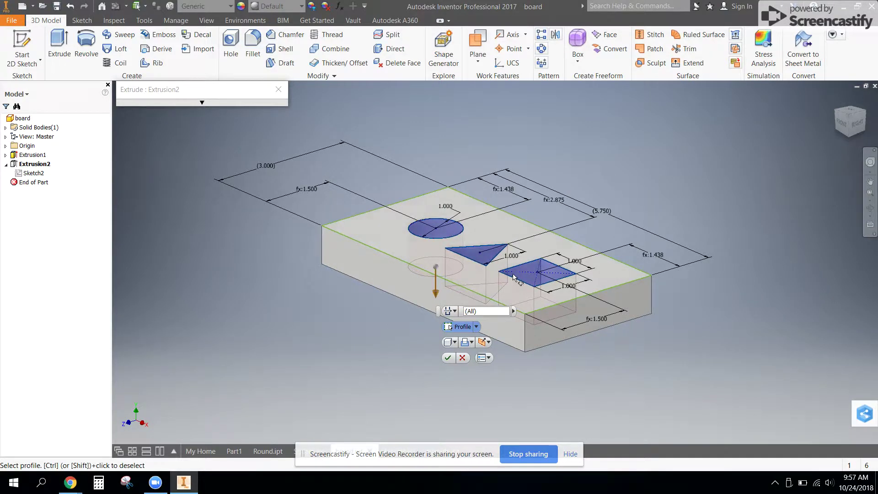
{"action": "left_click", "coordinate": [453, 311]}
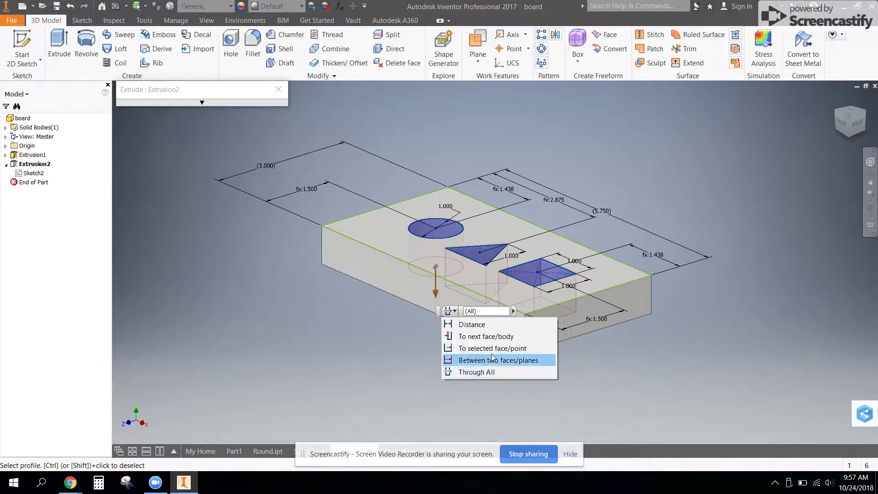
{"action": "left_click", "coordinate": [493, 372]}
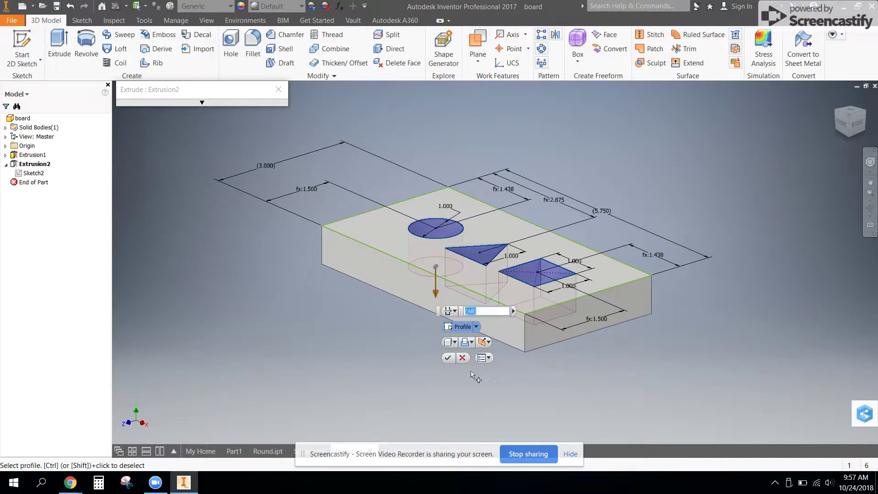
{"action": "left_click", "coordinate": [449, 358]}
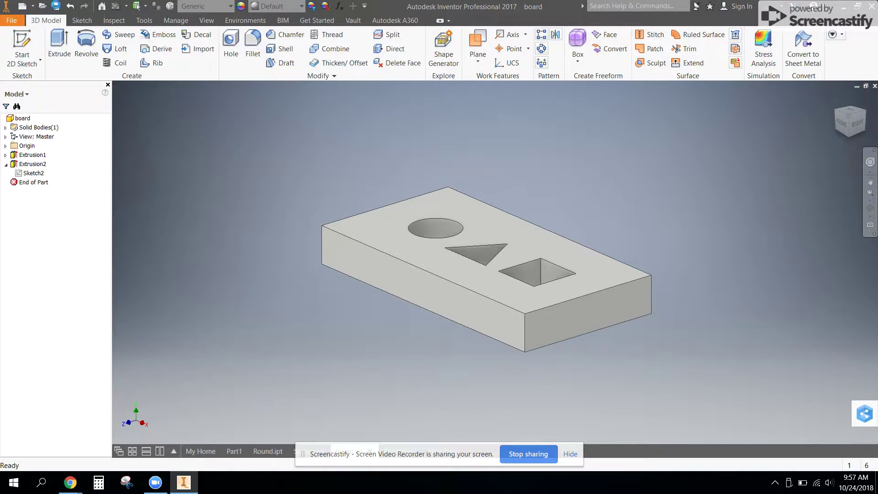
Save the board part and move the round peg upward in the peg assembly
{"action": "left_click", "coordinate": [57, 9]}
{"action": "key", "text": "ctrl+Tab"}
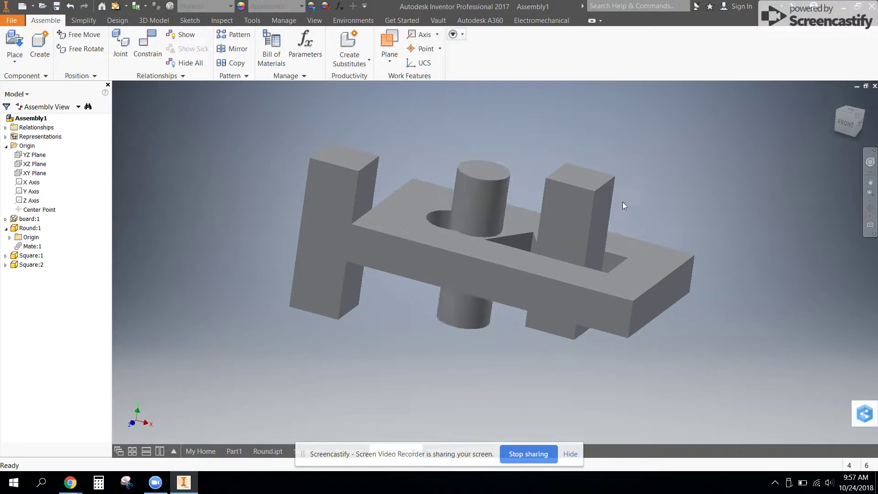
{"action": "left_click_drag", "start_coordinate": [487, 195], "coordinate": [468, 179]}
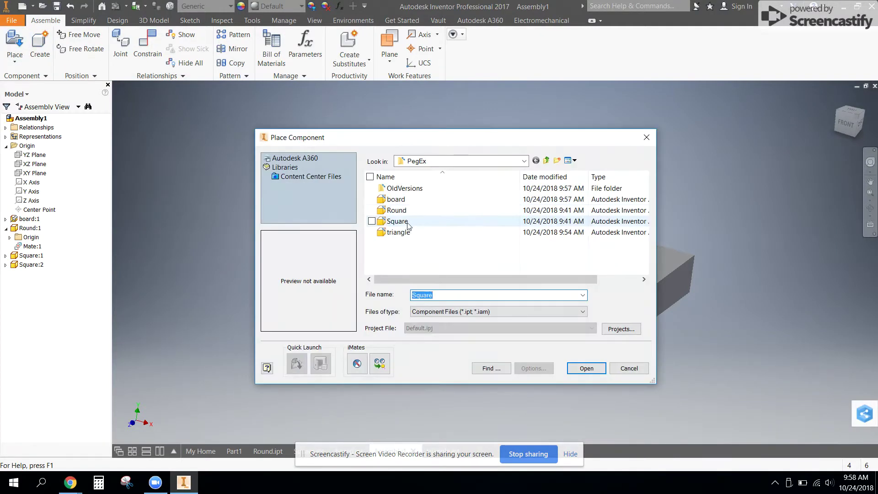
Place one triangle peg beside the board in Assembly1 and view the board from above
{"action": "left_click", "coordinate": [398, 232]}
{"action": "left_click", "coordinate": [586, 368]}
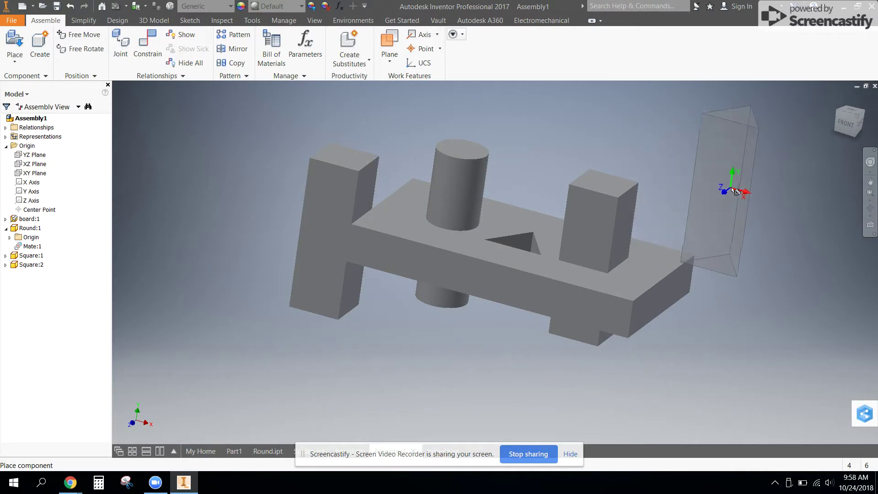
{"action": "left_click", "coordinate": [734, 185]}
{"action": "key", "text": "Escape"}
{"action": "middle_click_drag", "start_coordinate": [596, 151], "coordinate": [557, 290], "text": "shift"}
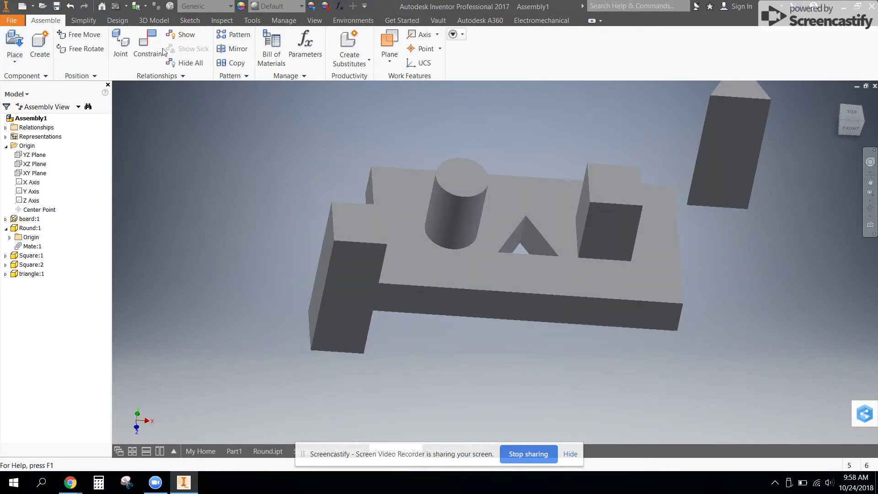